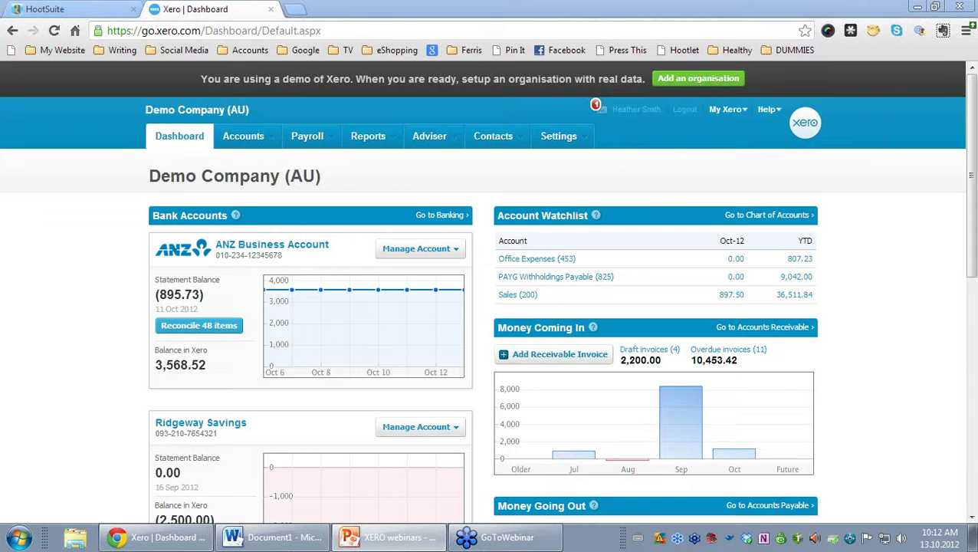
key("alt+Tab")
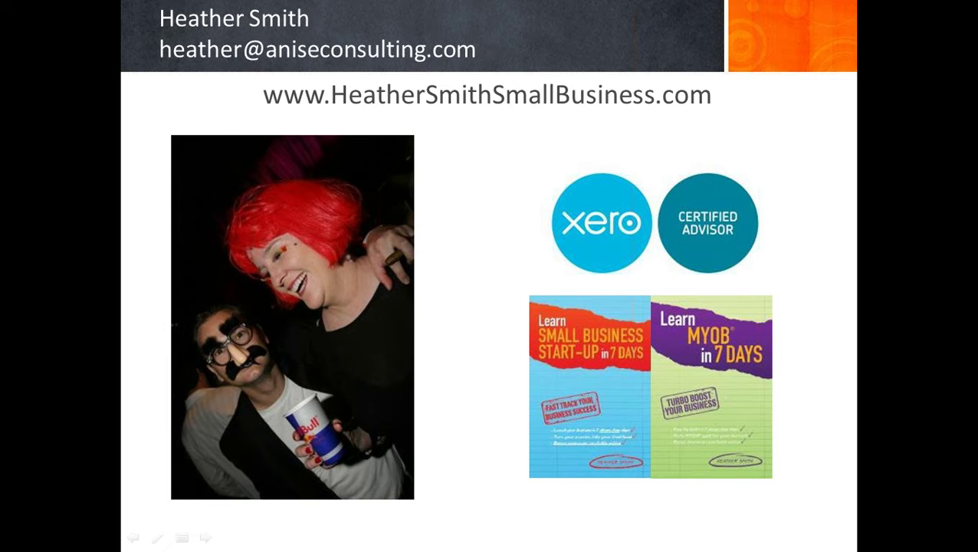
key("alt+Tab")
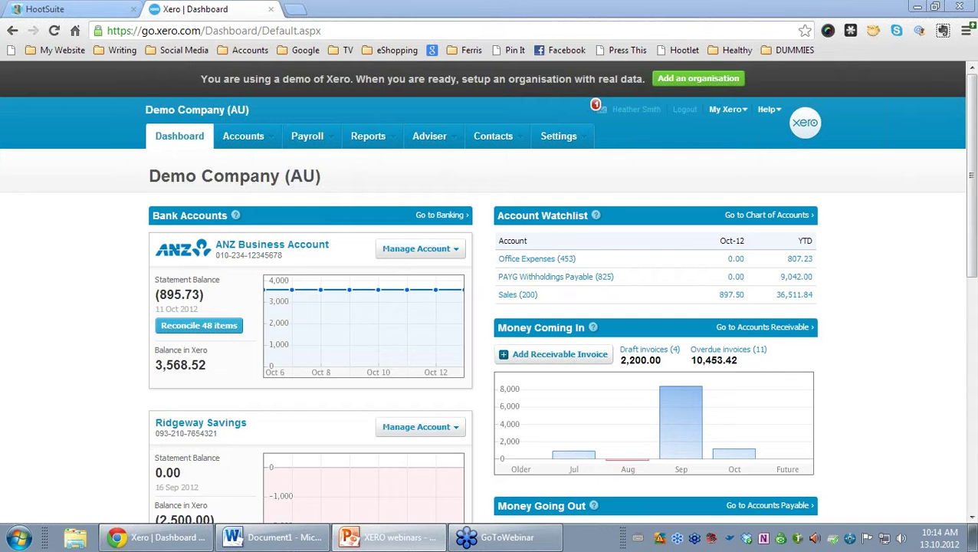
In the Word document, extend the "Recognise bank charges" bullet with "or bank interest" and put the document out of view.
left_click(276, 536)
left_click_drag(882, 17, 266, 17)
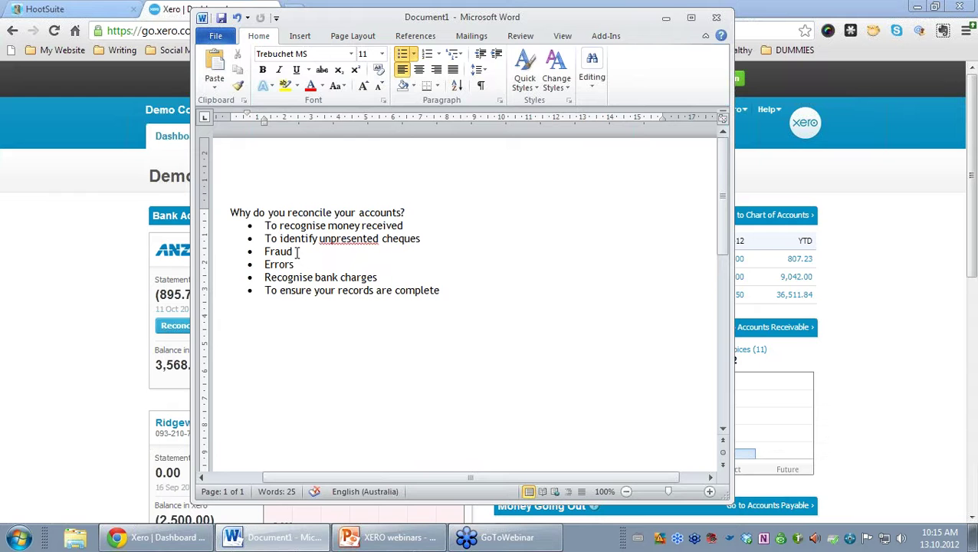
left_click(441, 274)
type("or bank")
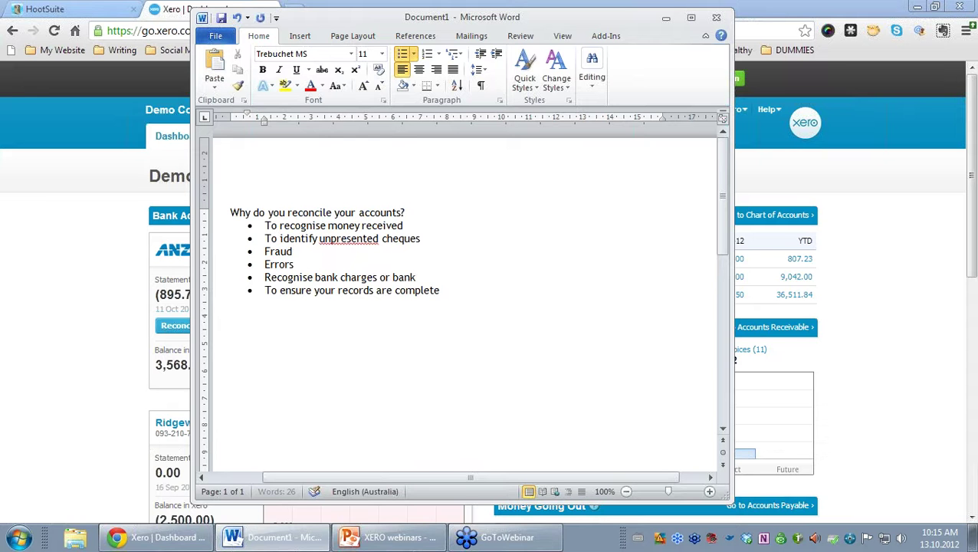
type("interest")
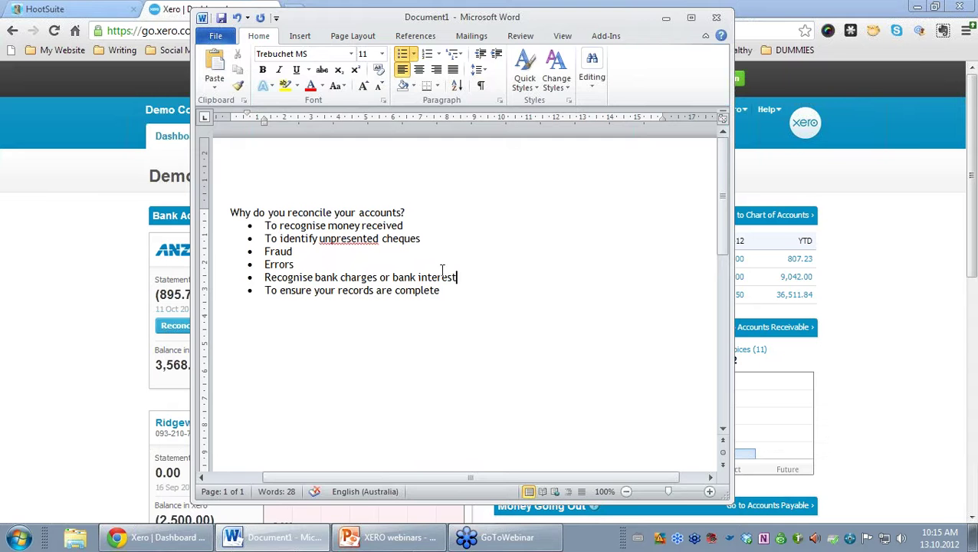
left_click(666, 17)
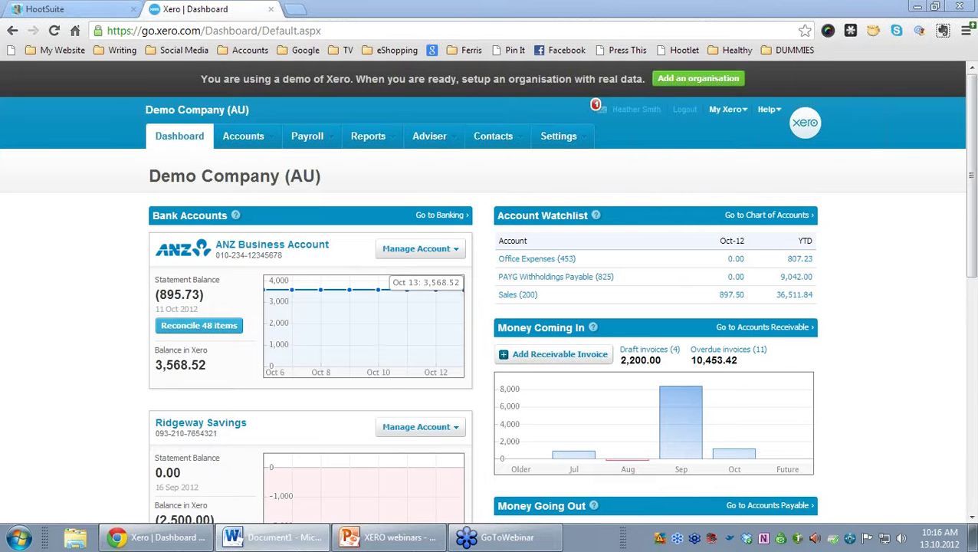
Open the ANZ Business Account's items for reconciliation and view the complete Bank Reconciliation help page.
mouse_move(223, 342)
left_mouse_down()
mouse_move(259, 327)
mouse_move(214, 291)
mouse_move(123, 315)
mouse_move(226, 345)
mouse_move(256, 308)
left_mouse_up()
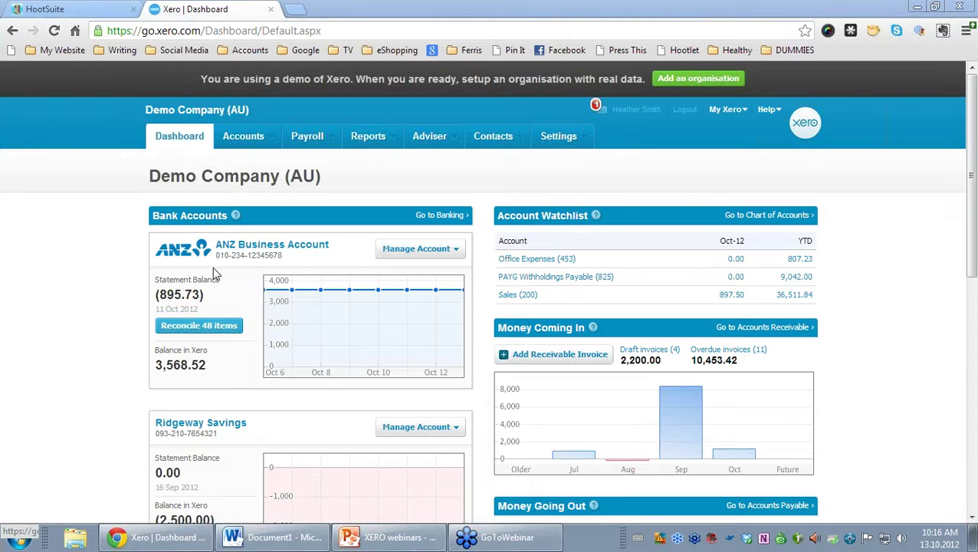
left_click(198, 332)
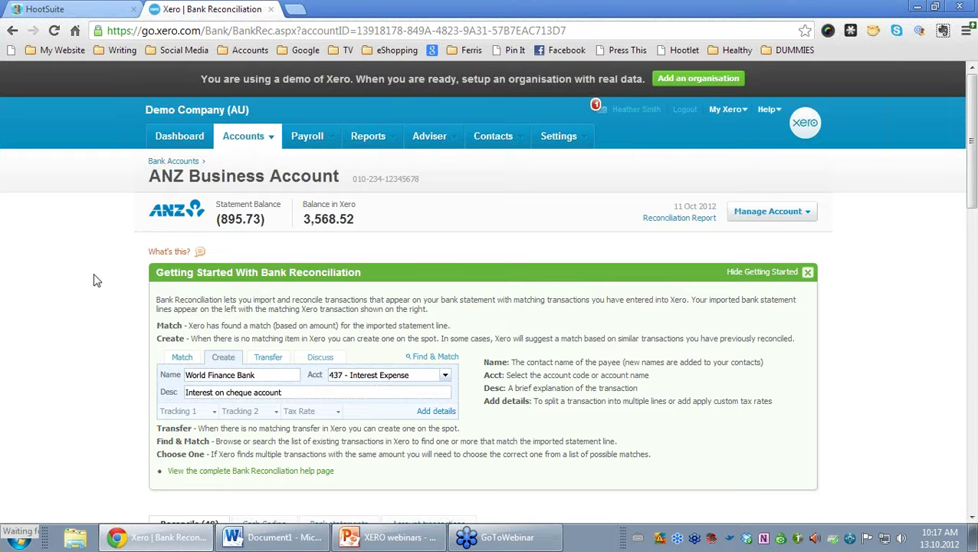
scroll(93, 281, "down", 1)
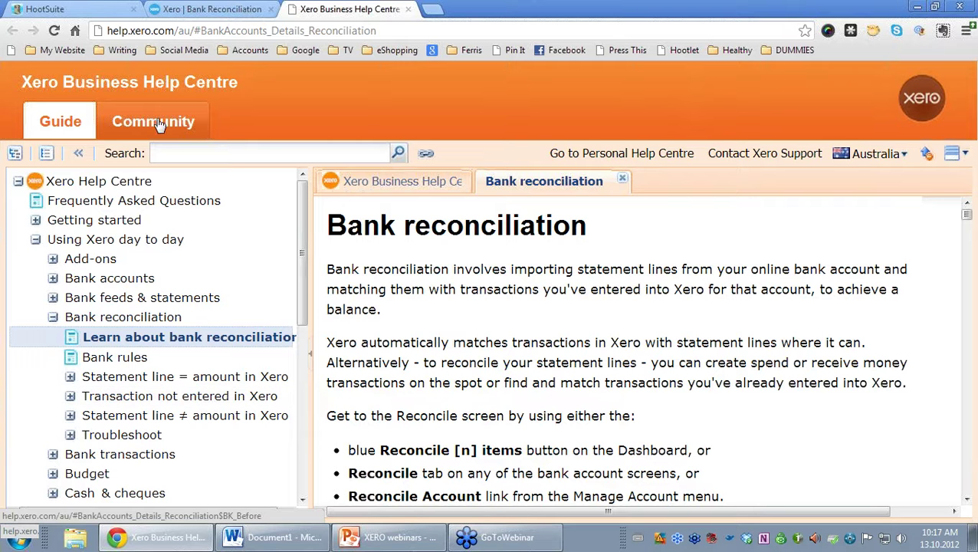
Return to the ANZ reconciliation, mark the statement lines with a yellow arrow and circle the heading about matching with Xero transactions.
left_click(205, 9)
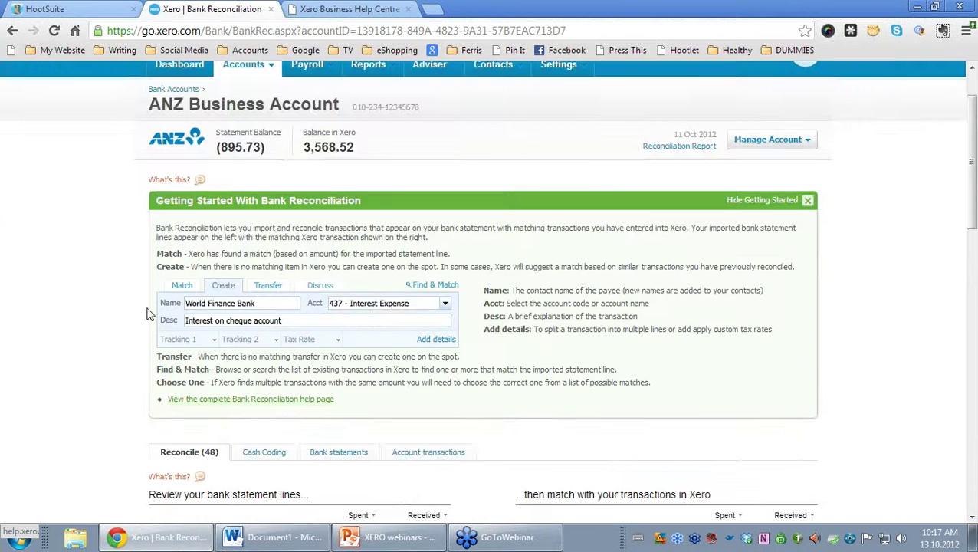
scroll(135, 349, "down", 3)
scroll(135, 350, "down", 1)
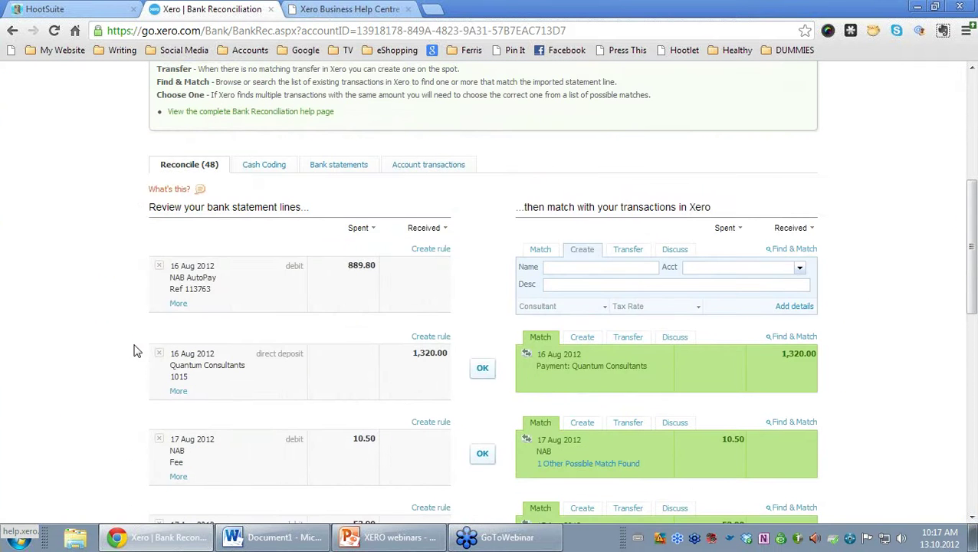
scroll(135, 350, "down", 1)
scroll(135, 350, "up", 1)
scroll(135, 349, "down", 1)
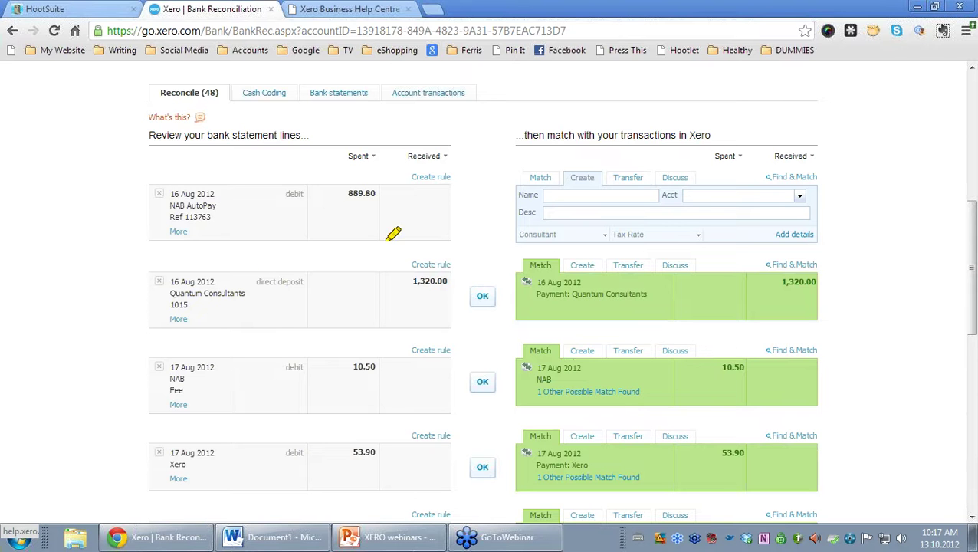
mouse_move(36, 154)
left_mouse_down()
mouse_move(265, 164)
mouse_move(198, 187)
left_mouse_up()
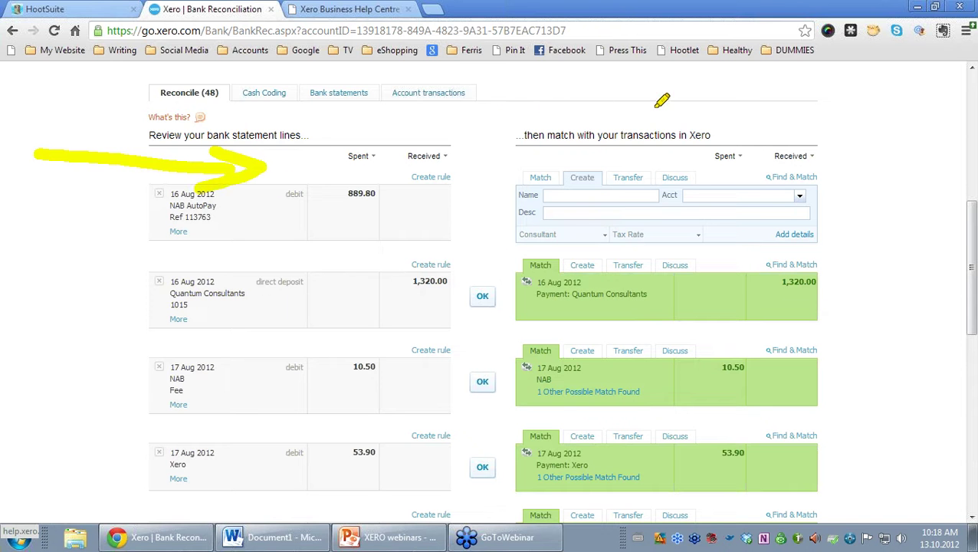
mouse_move(513, 120)
left_mouse_down()
mouse_move(717, 126)
mouse_move(569, 162)
mouse_move(529, 117)
mouse_move(571, 117)
left_mouse_up()
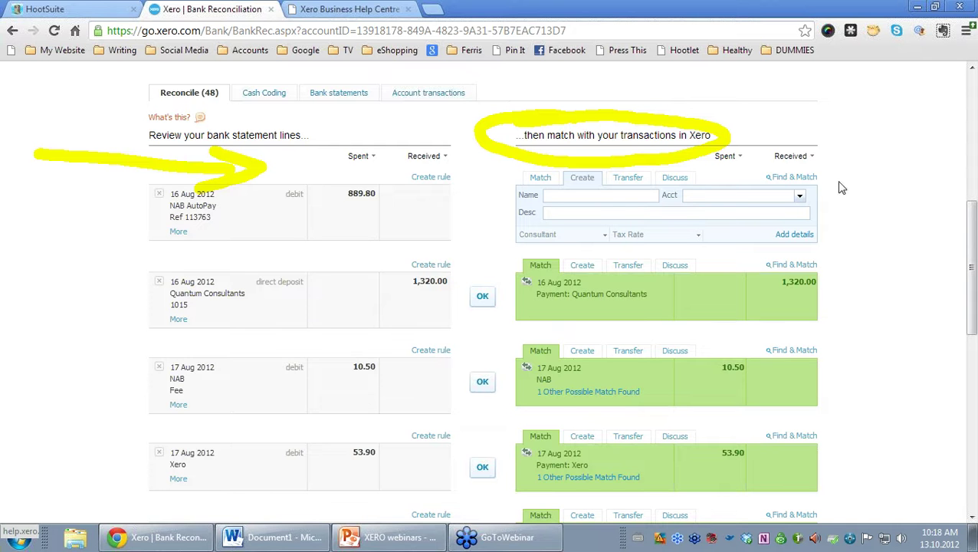
Switch the 16 Aug NAB AutoPay line to Match and view its statement details.
left_click(539, 179)
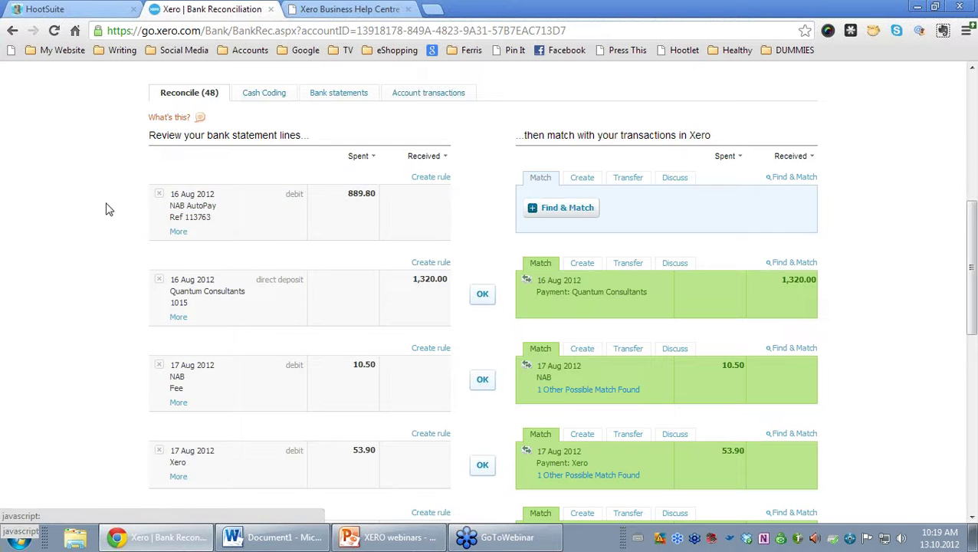
left_click(179, 232)
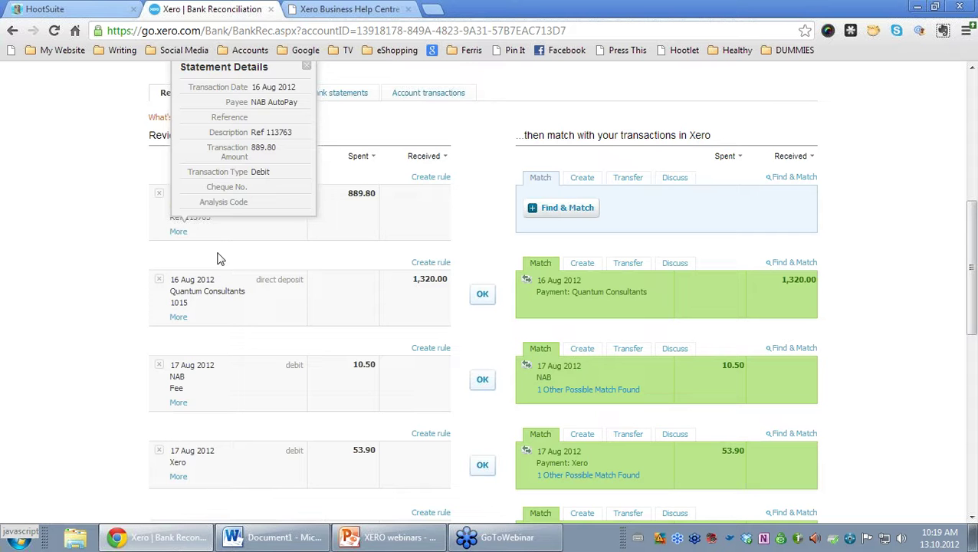
left_click(306, 66)
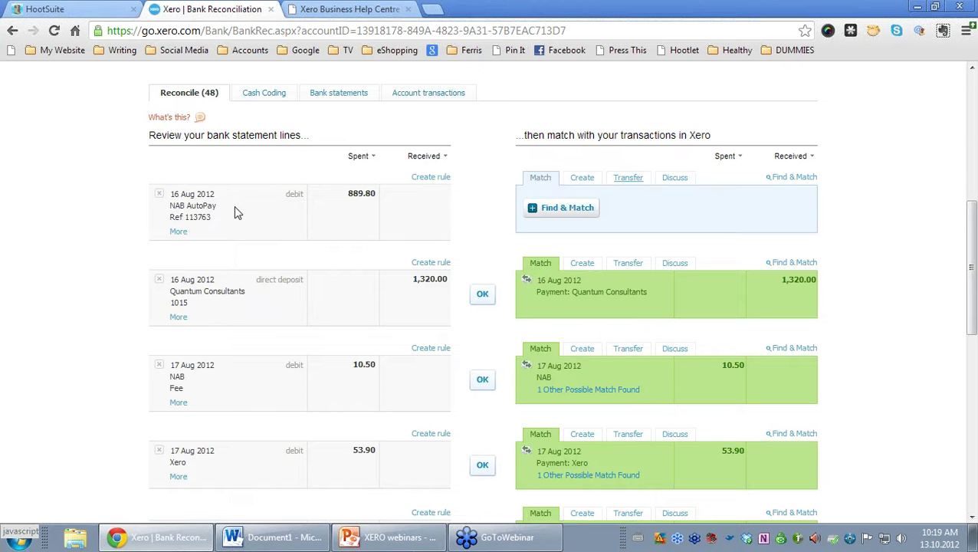
Look for transactions matching the 16 Aug NAB AutoPay line with Find & Match, searching by the name NAB.
scroll(98, 233, "down", 4)
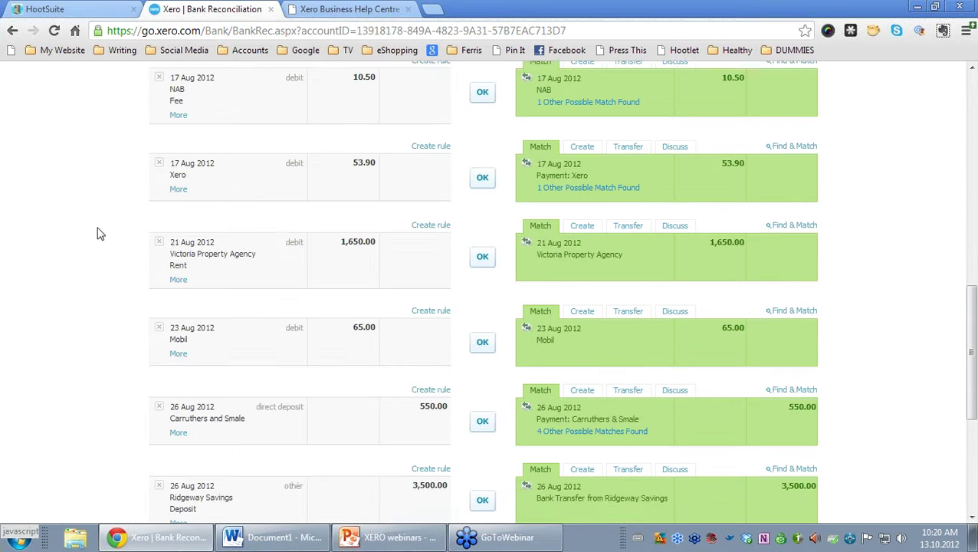
scroll(98, 234, "down", 5)
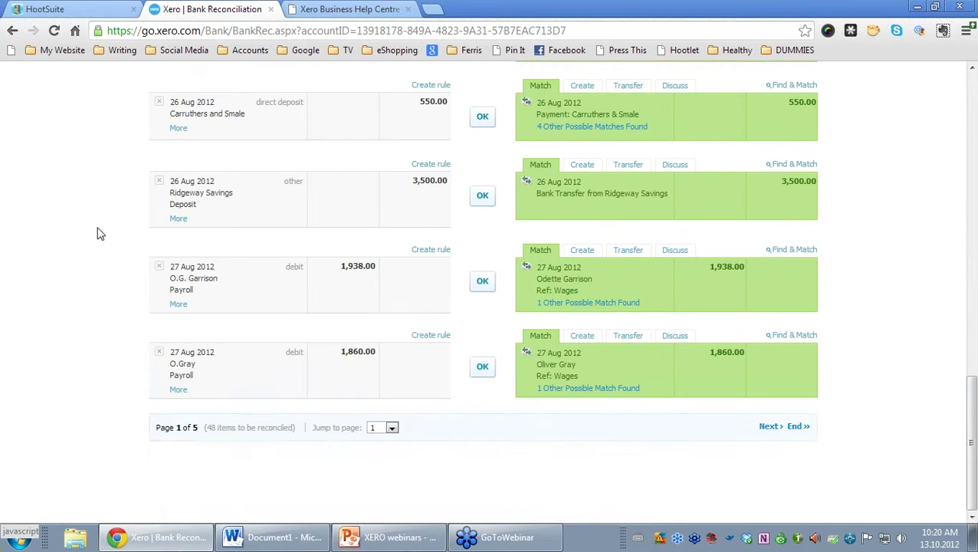
scroll(97, 234, "up", 8)
scroll(97, 233, "up", 4)
scroll(120, 312, "down", 2)
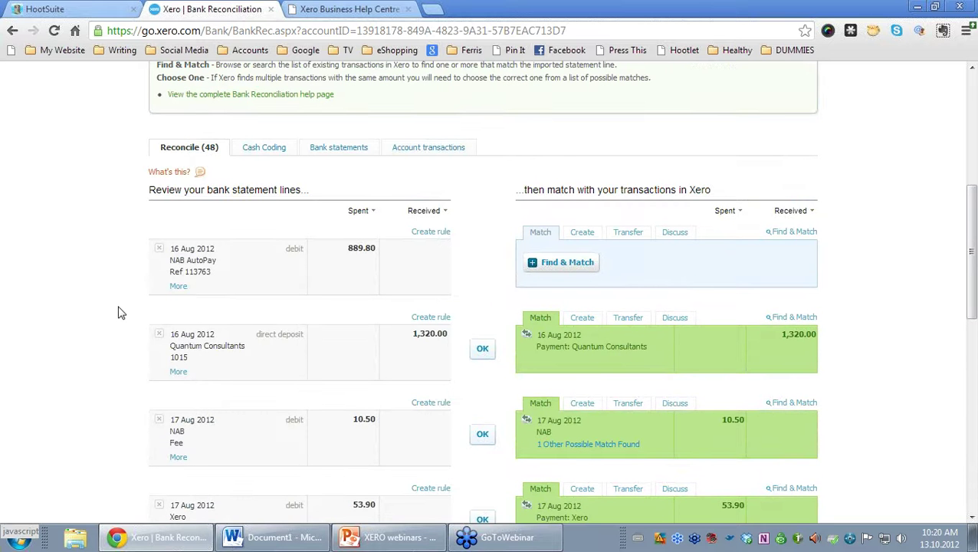
left_click(562, 263)
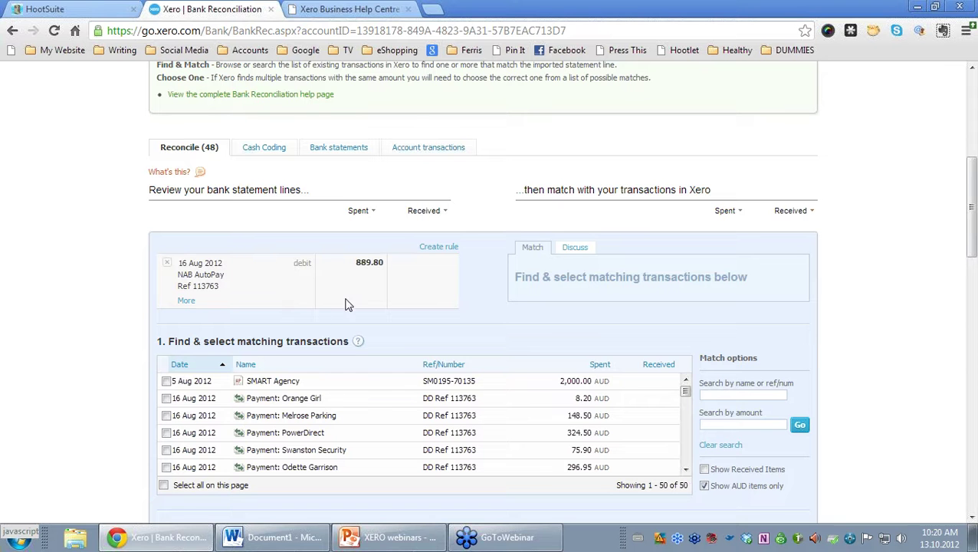
left_click(730, 396)
type("NAB")
left_click(799, 426)
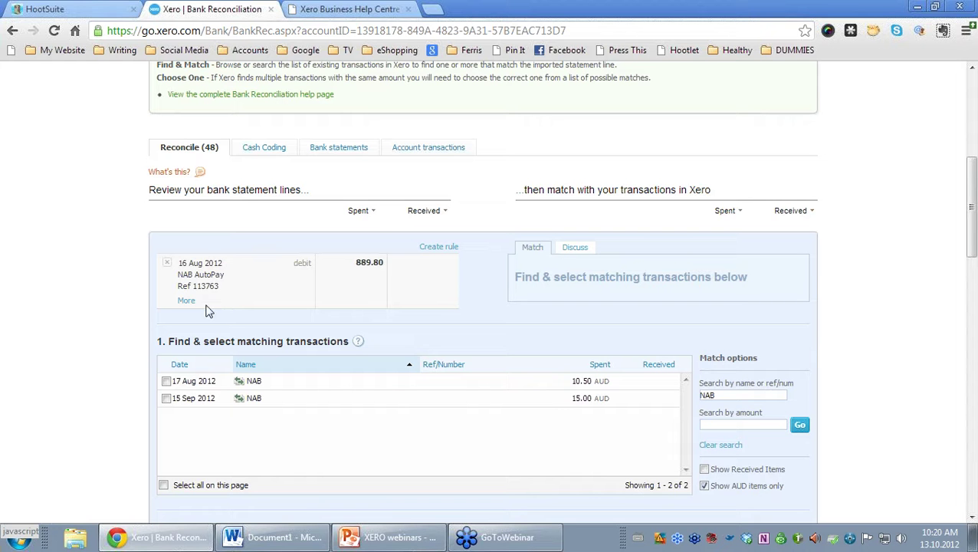
Check the NAB AutoPay line's statement details and the amount its match must reach, and cancel the matching.
left_click(187, 301)
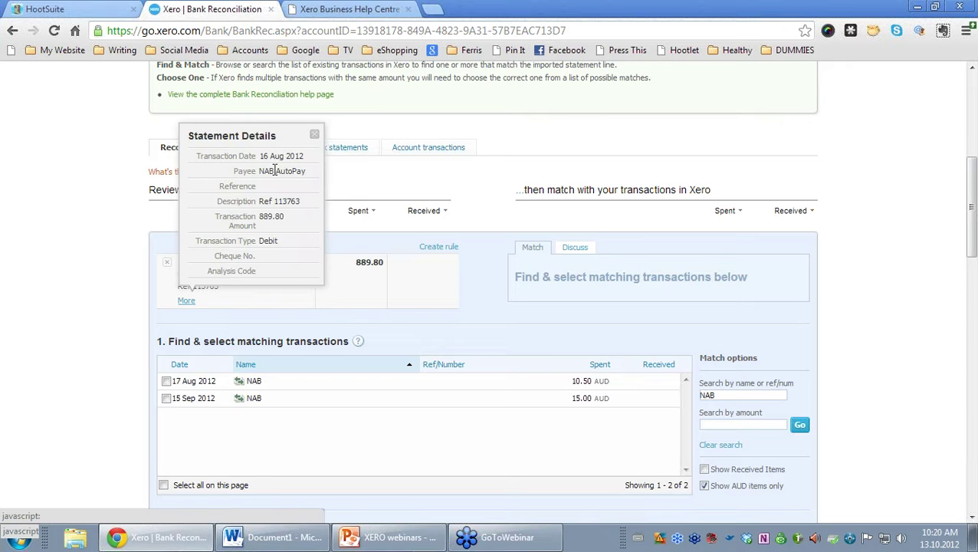
left_click(314, 135)
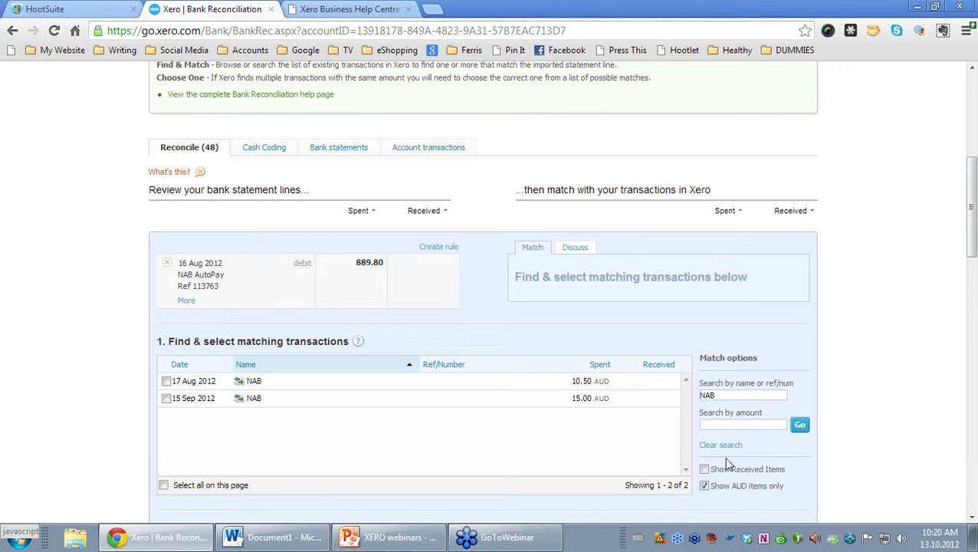
scroll(618, 491, "down", 2)
scroll(512, 333, "up", 3)
scroll(495, 372, "down", 2)
scroll(768, 418, "down", 3)
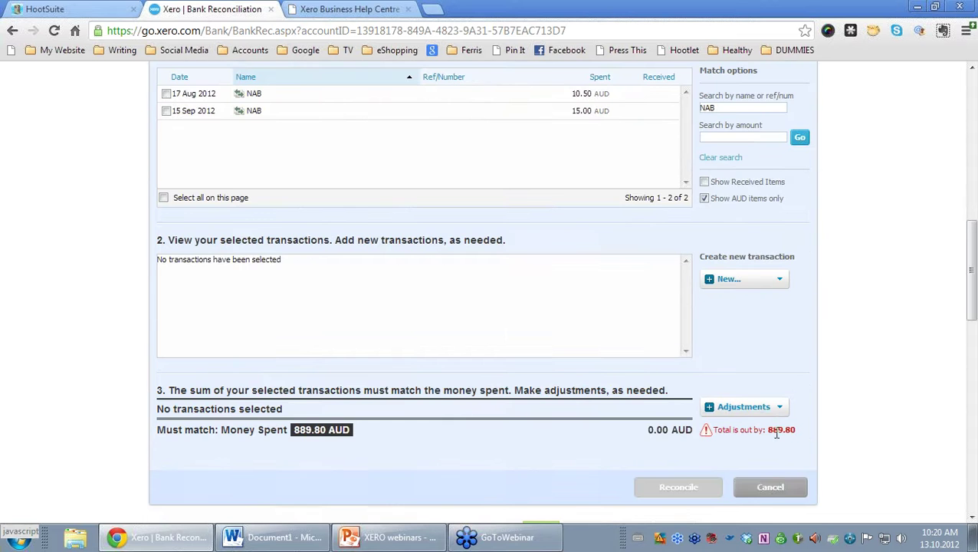
left_click(770, 488)
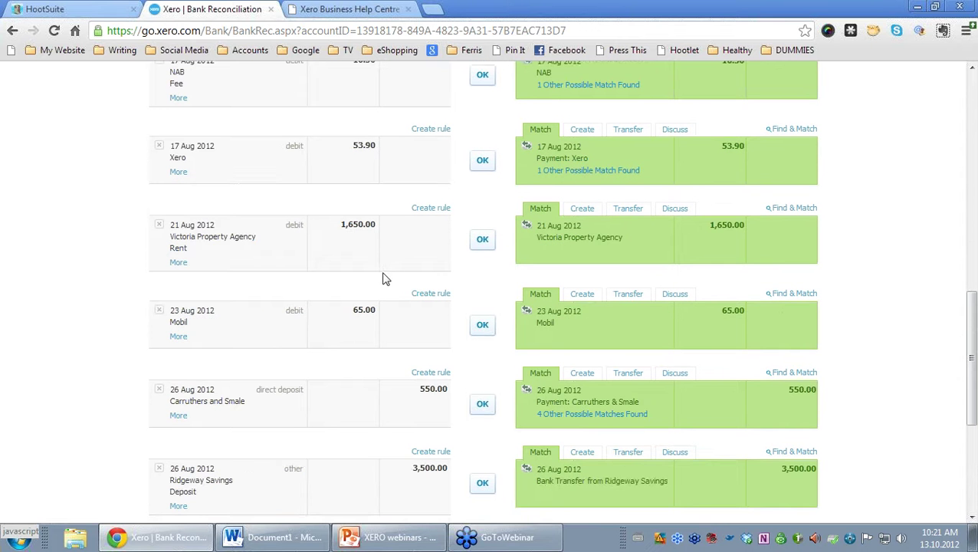
Go to page 2 of the items to be reconciled and review its statement lines against their suggested matches.
scroll(156, 378, "down", 4)
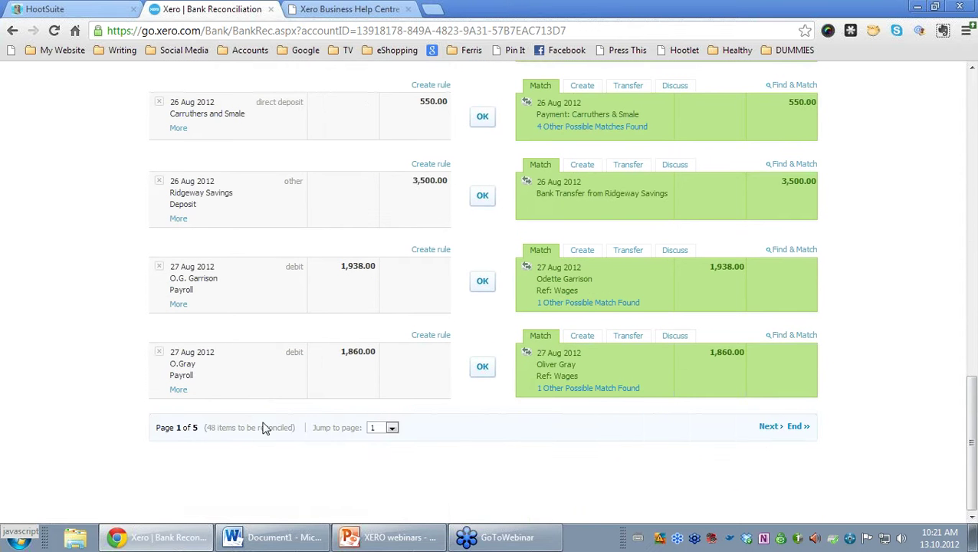
left_click(392, 428)
left_click(375, 448)
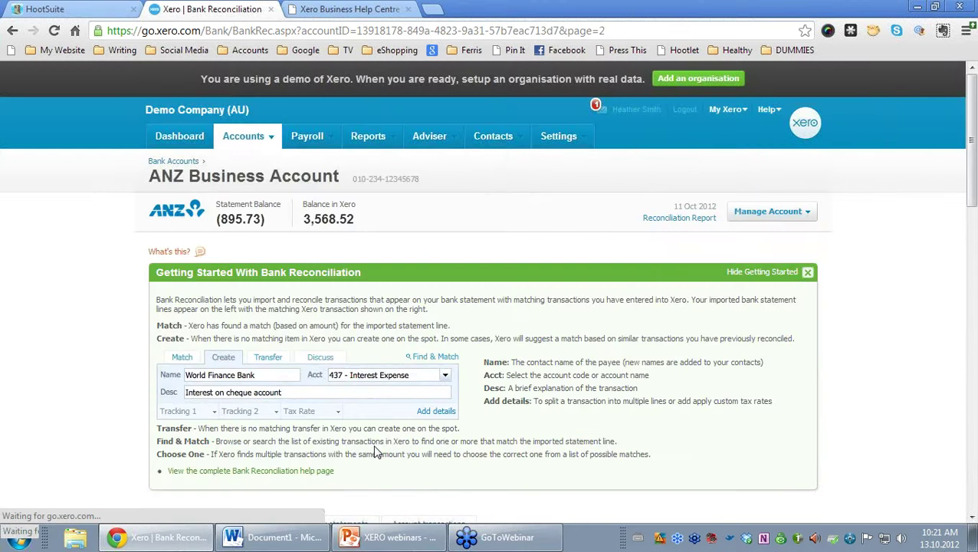
scroll(376, 452, "down", 3)
scroll(376, 452, "down", 2)
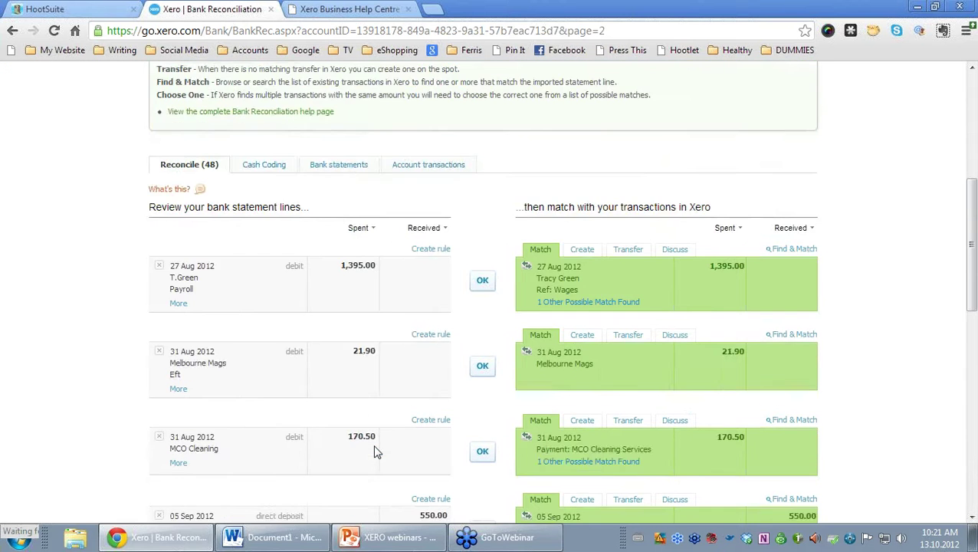
scroll(375, 452, "down", 3)
scroll(375, 452, "down", 2)
scroll(376, 452, "down", 2)
scroll(376, 452, "down", 2)
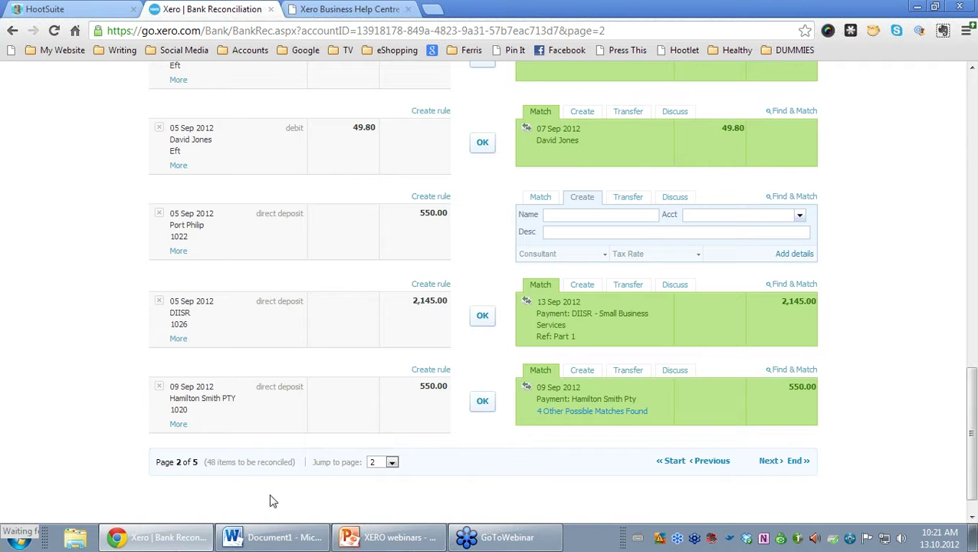
Go to page 3 of the items to be reconciled and review its statement lines against their suggested matches.
left_click(392, 462)
left_click(381, 491)
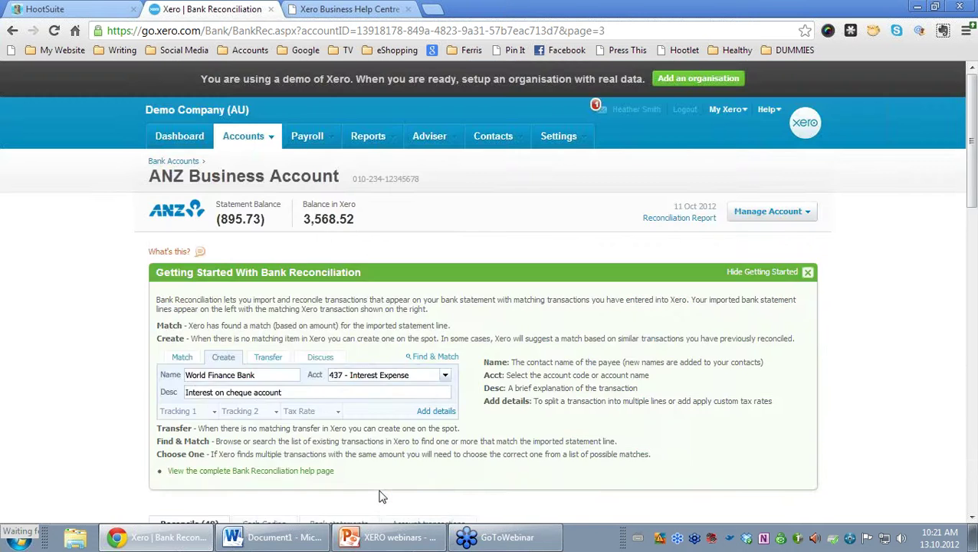
scroll(381, 494, "down", 3)
scroll(381, 494, "down", 1)
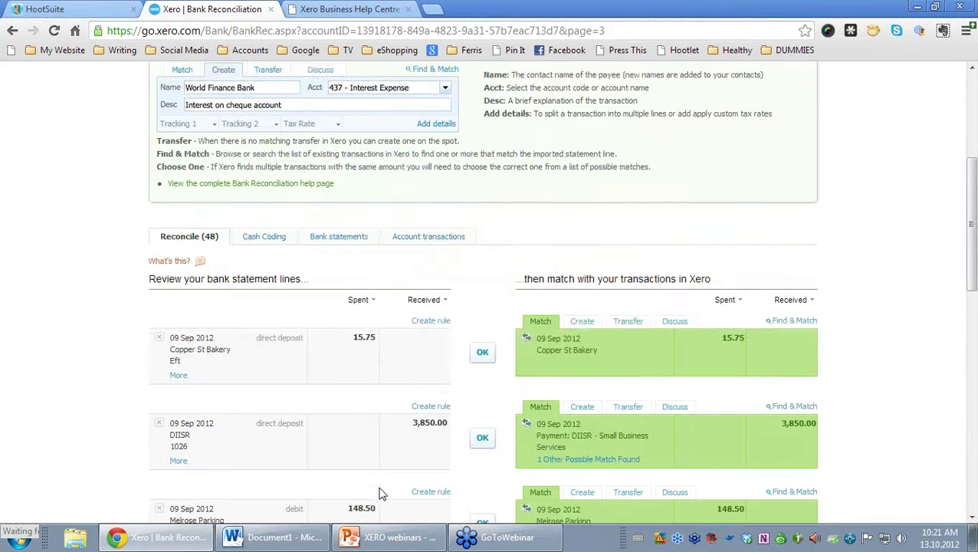
scroll(381, 494, "down", 2)
scroll(381, 494, "down", 2)
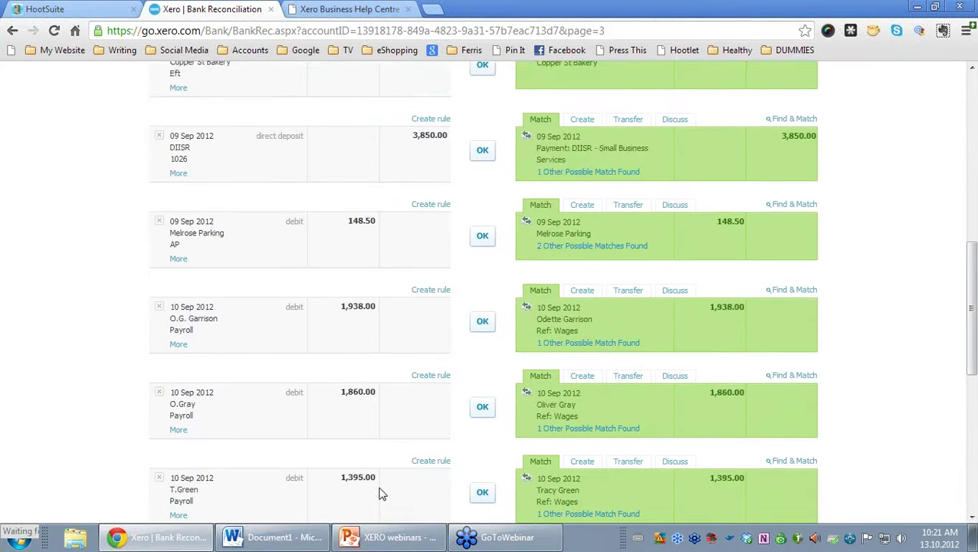
scroll(381, 495, "down", 2)
scroll(381, 494, "down", 2)
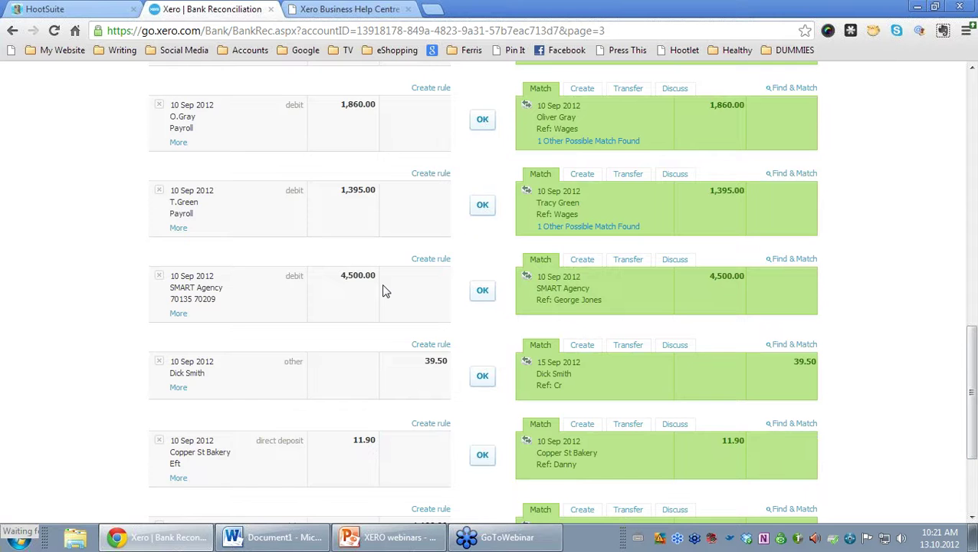
scroll(386, 292, "down", 1)
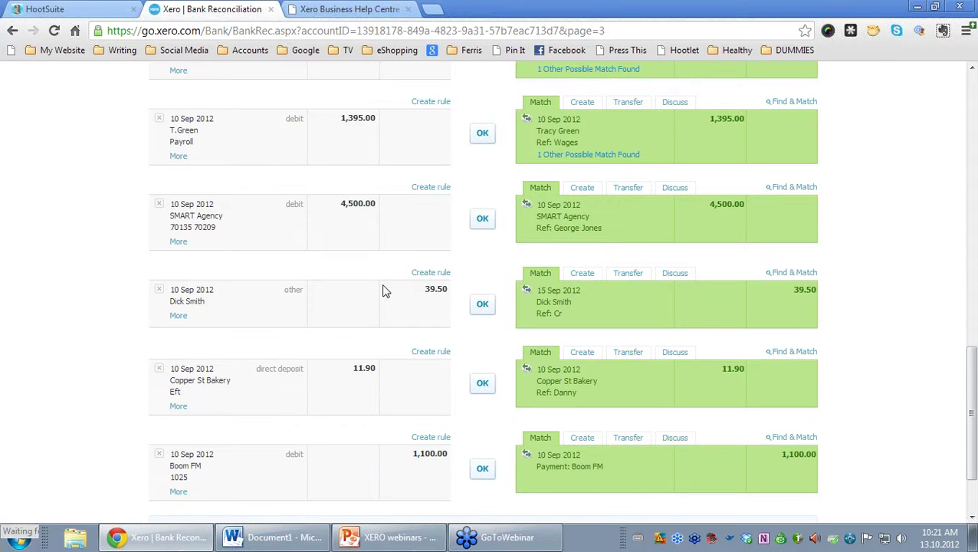
Go to page 4 of the items to be reconciled and review its statement lines against their suggested matches.
scroll(386, 291, "down", 2)
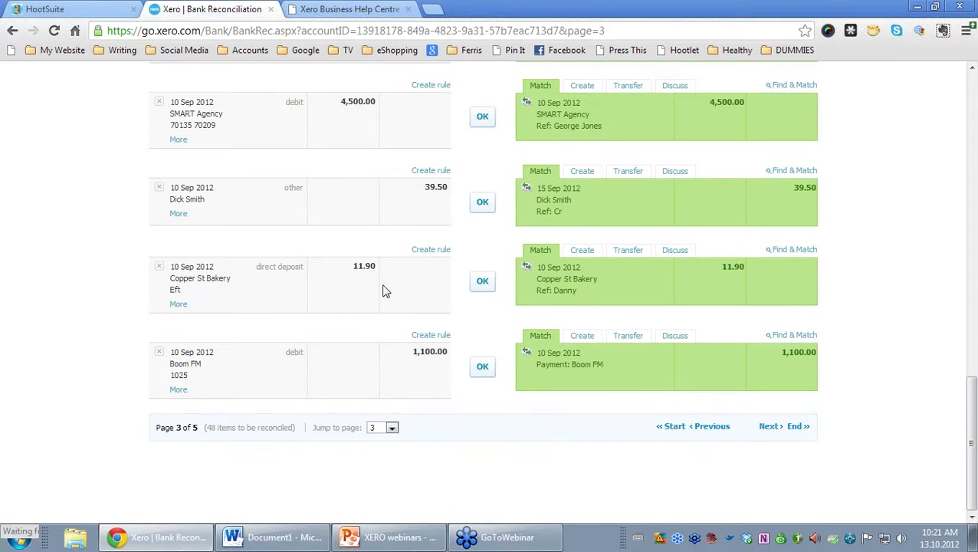
left_click(392, 427)
left_click(383, 467)
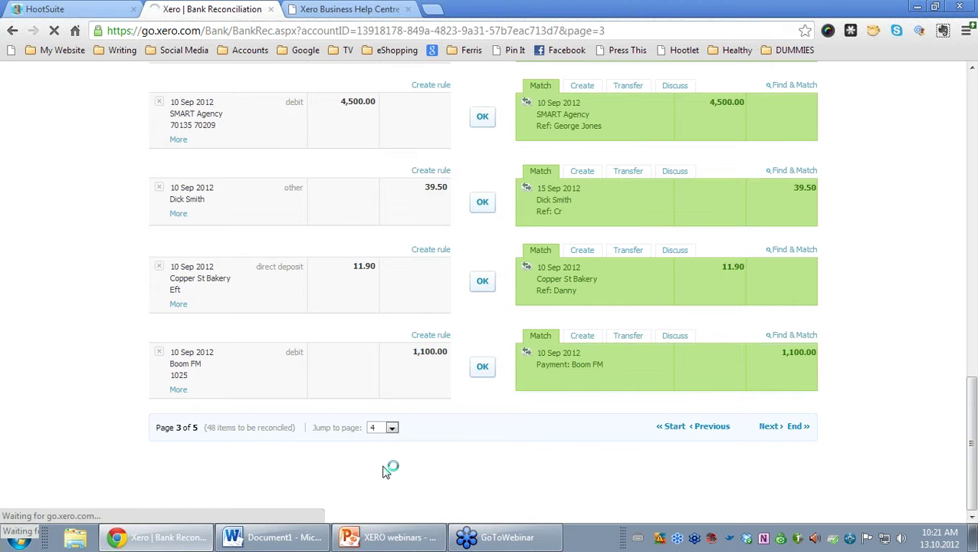
scroll(385, 472, "down", 10)
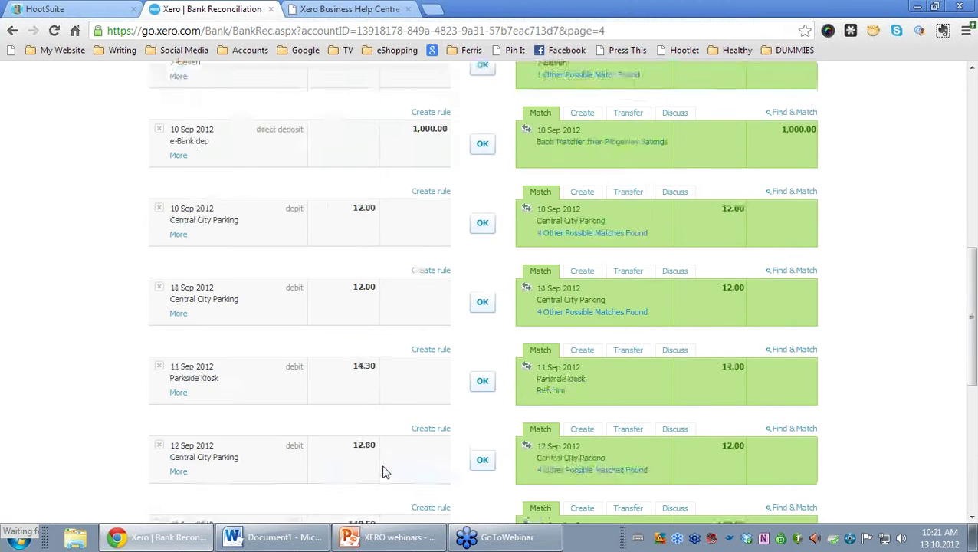
scroll(385, 472, "up", 4)
scroll(386, 472, "up", 1)
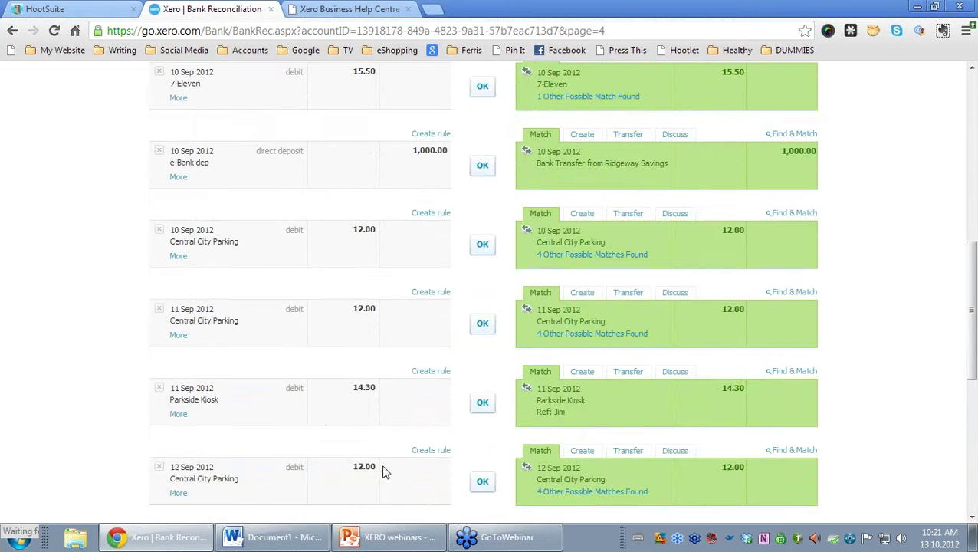
scroll(385, 472, "down", 2)
scroll(386, 472, "up", 3)
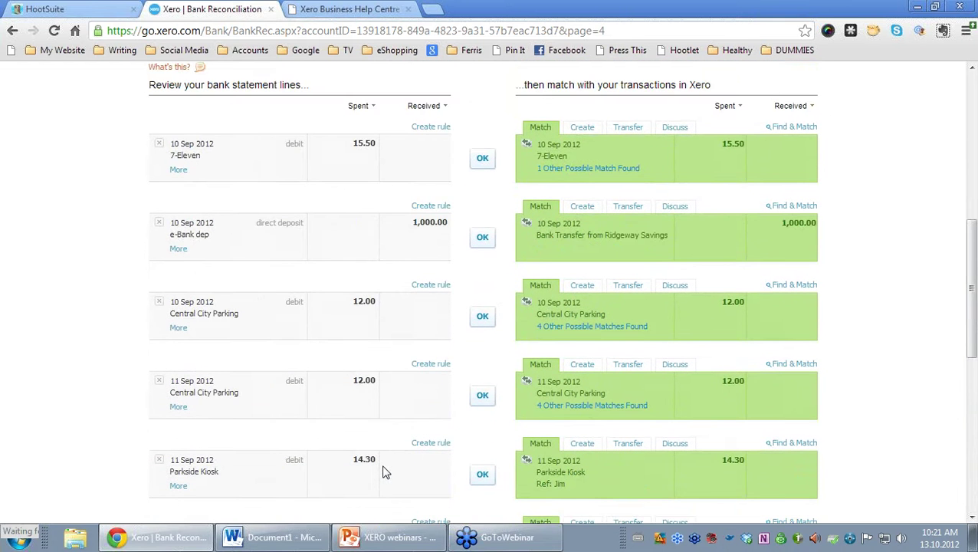
scroll(385, 472, "up", 1)
scroll(383, 470, "down", 8)
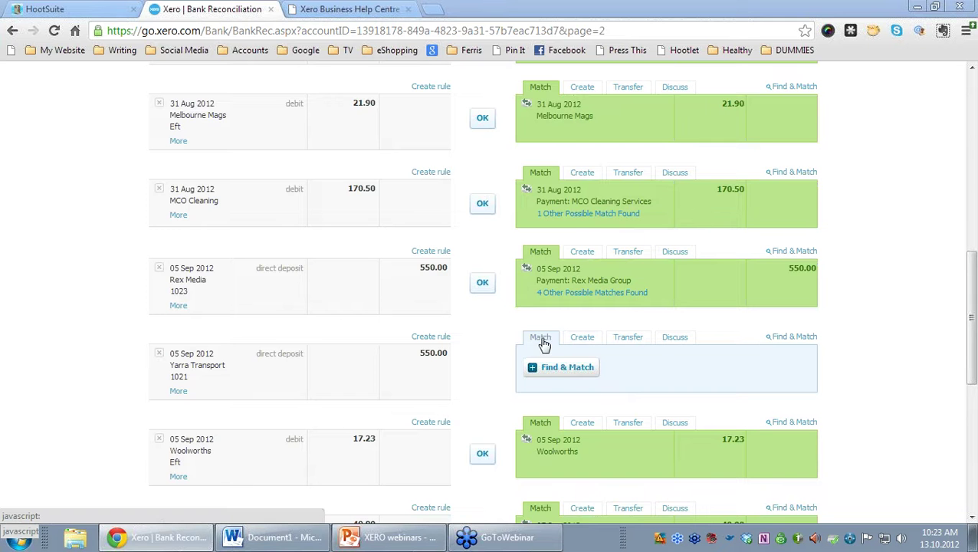
Look for transactions matching the 05 Sep Yarra Transport line with Find & Match, searching by the name yarra.
left_click(562, 369)
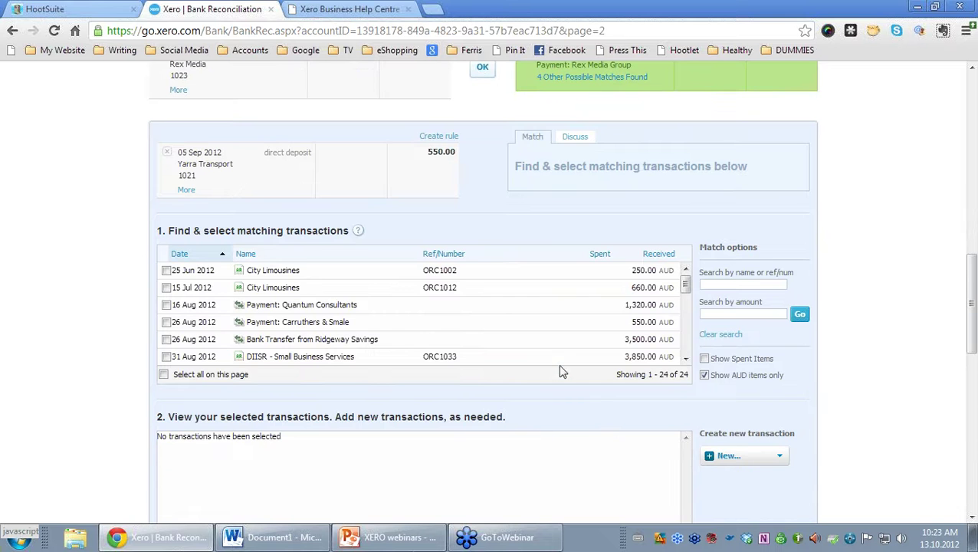
left_click(731, 285)
type("yarra")
left_click(793, 318)
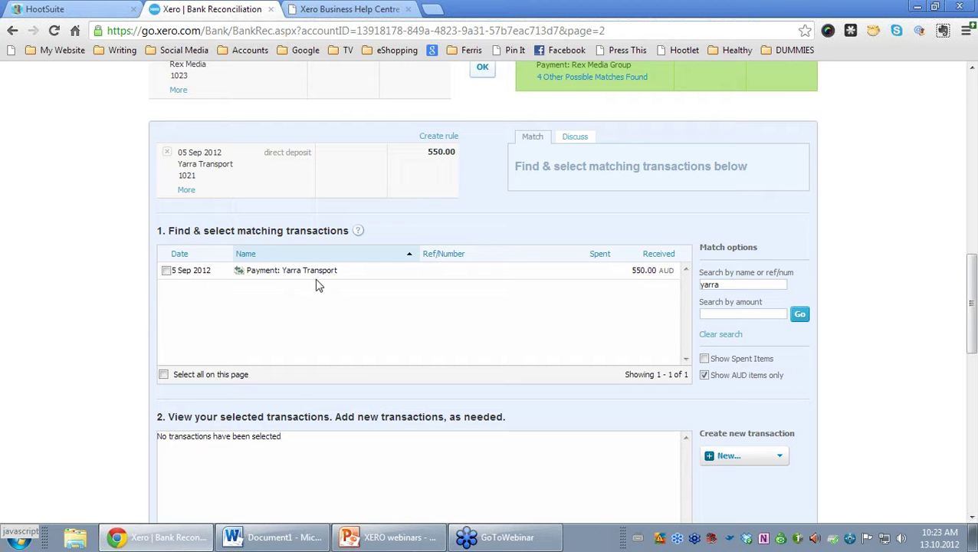
Select the 5 Sep Yarra Transport payment as the match and reconcile it with the statement line.
left_click(166, 272)
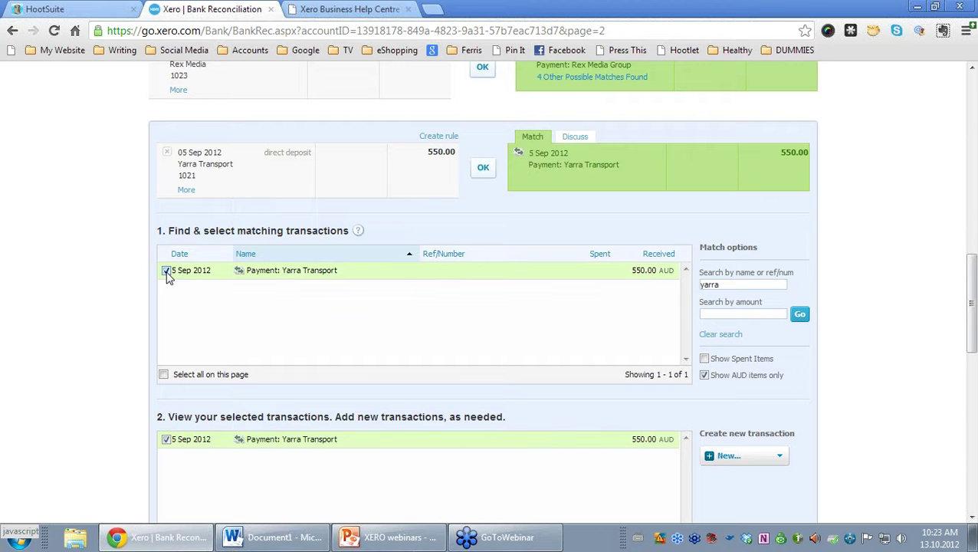
scroll(169, 276, "down", 3)
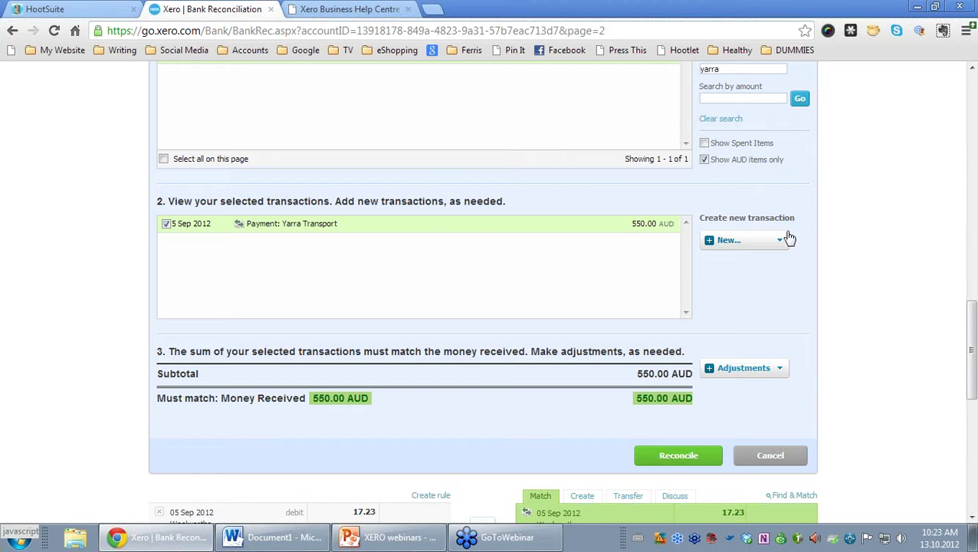
left_click(682, 455)
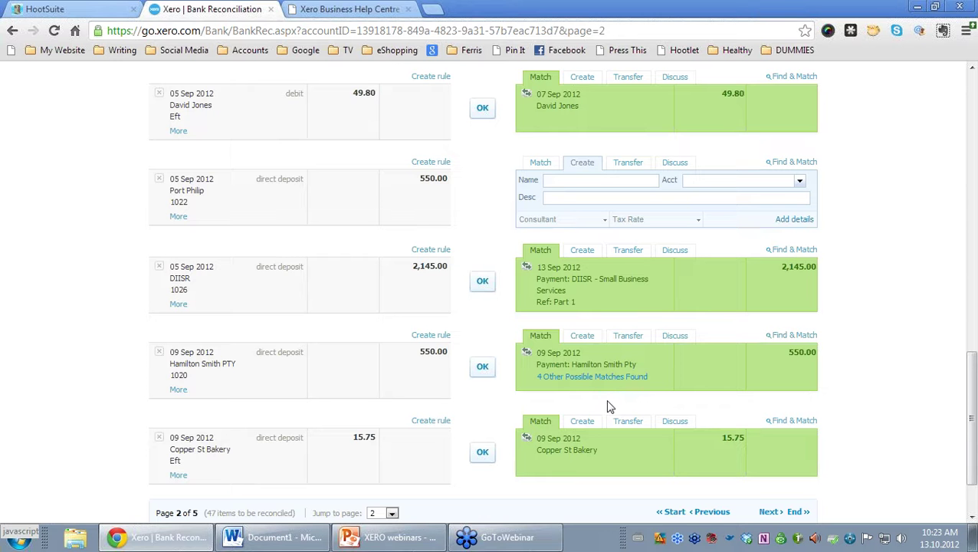
On page 1, fill in a new transaction for the 16 Aug NAB AutoPay line with name NAB and account 477 - Wages and Salaries.
left_click(391, 513)
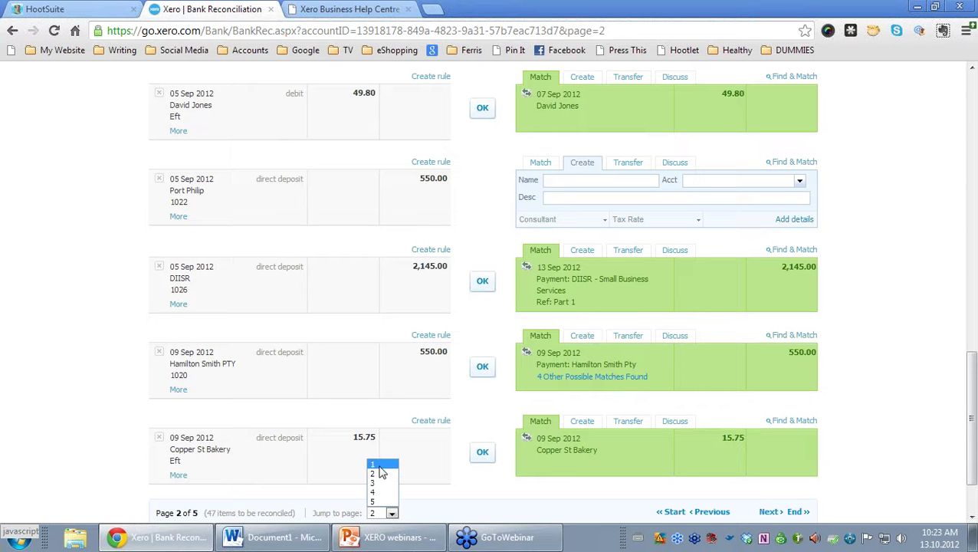
left_click(379, 464)
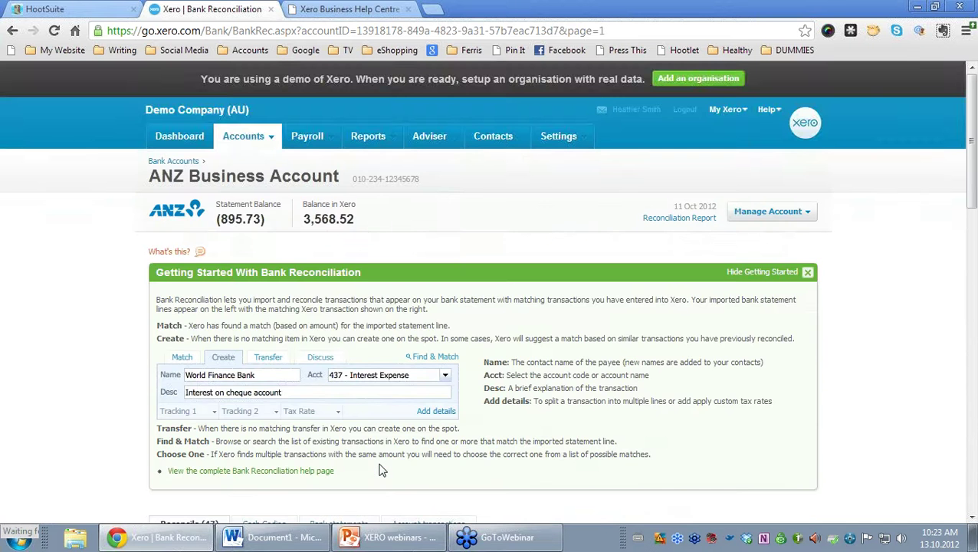
scroll(381, 470, "down", 5)
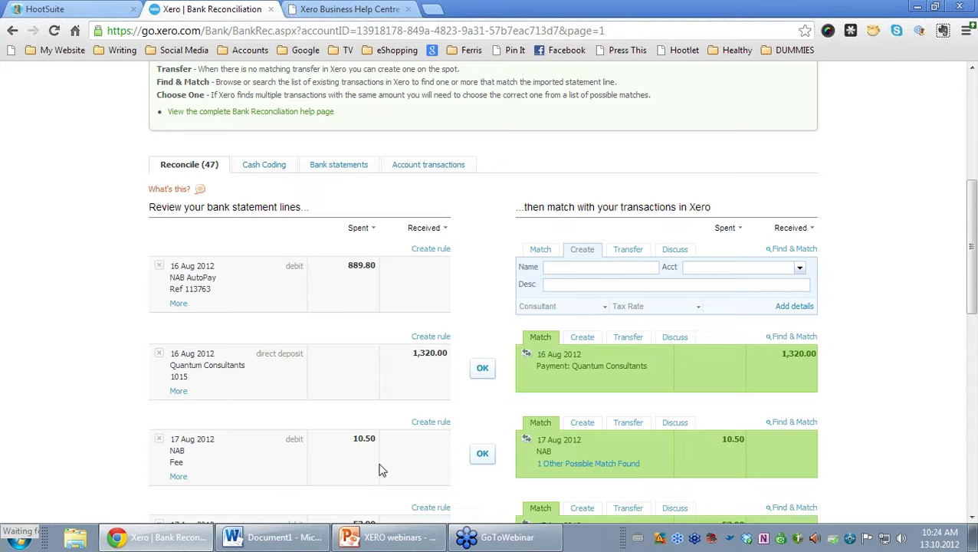
left_click(587, 264)
type("NA")
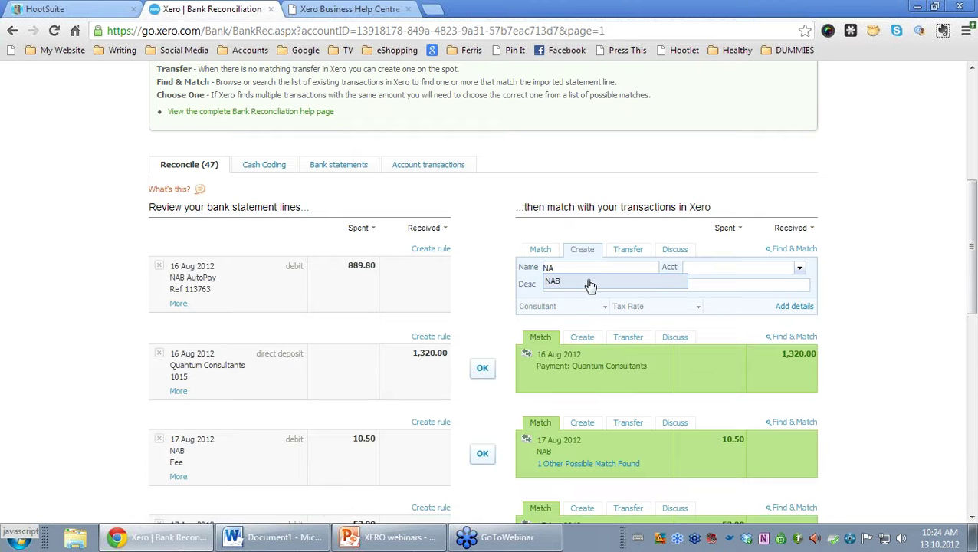
left_click(584, 281)
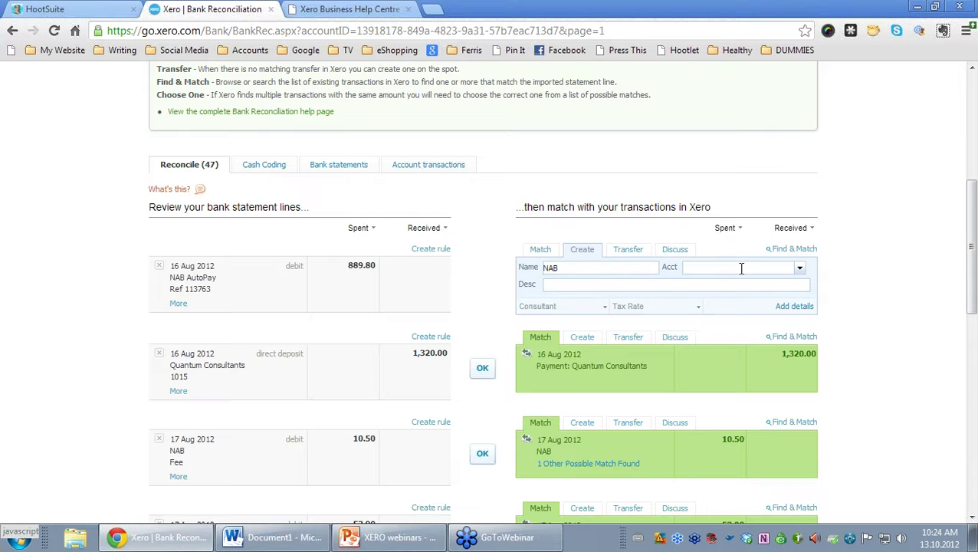
type("wag")
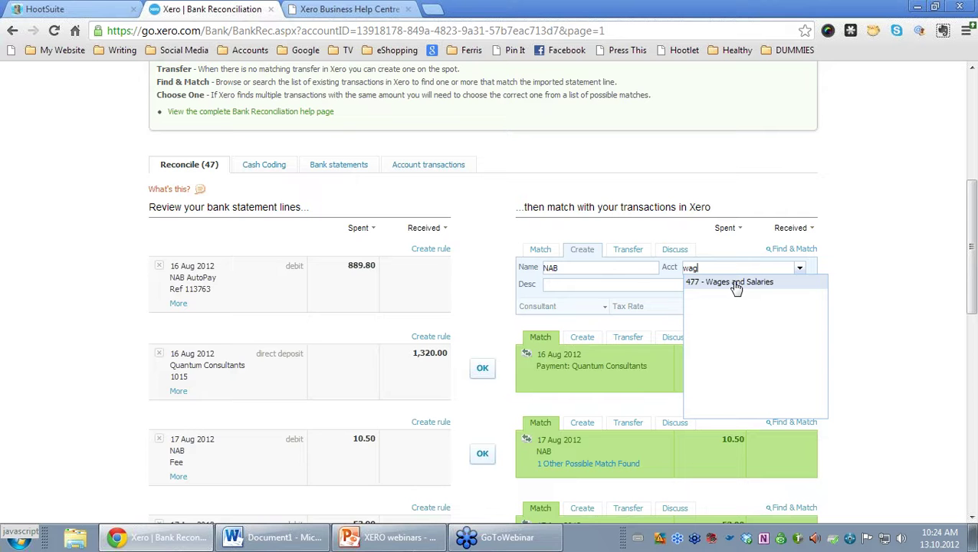
left_click(735, 283)
Browse the list of expense accounts available for the NAB AutoPay line, down to the wages account.
left_click(799, 272)
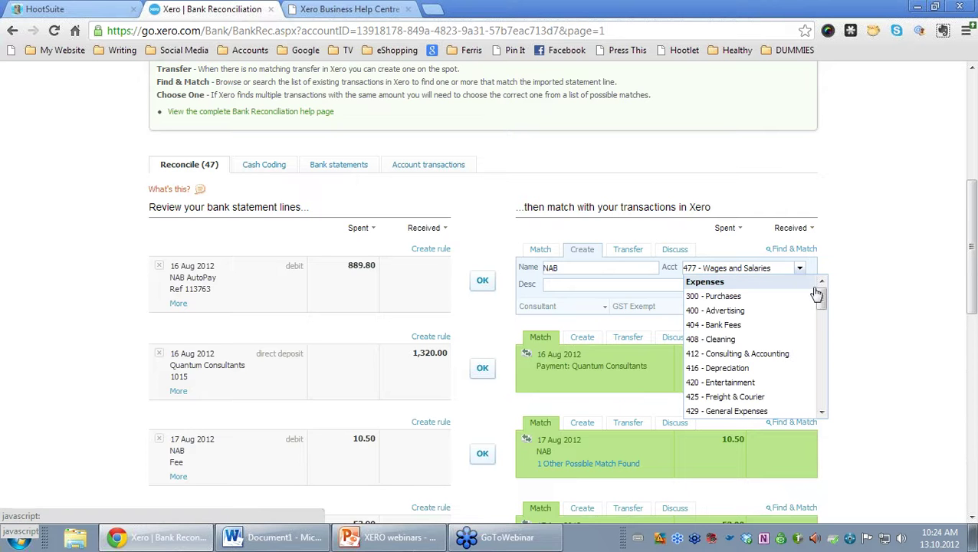
left_click(821, 412)
left_click(821, 412)
left_click(821, 414)
left_click(821, 414)
left_click(728, 398)
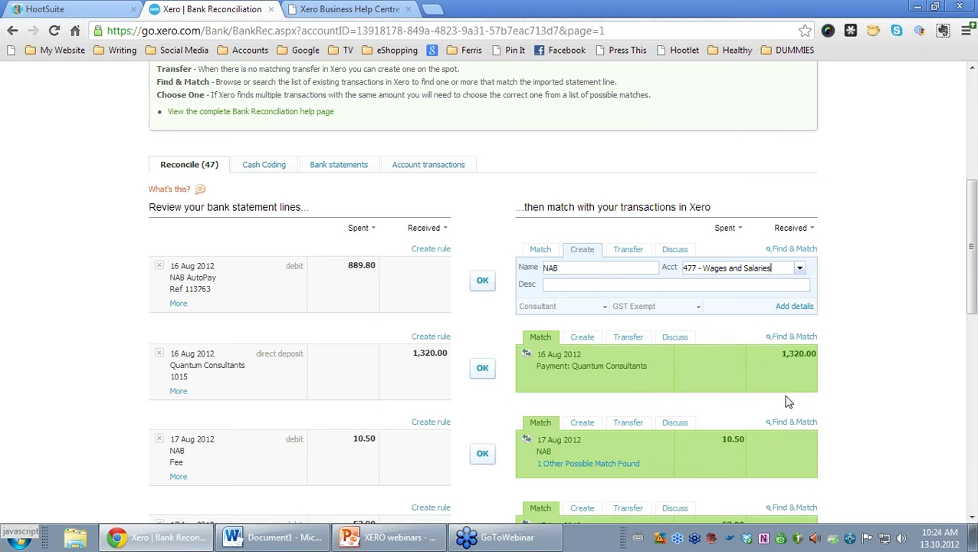
Describe the NAB AutoPay transaction as Wages and check the Consultant tracking options.
left_click(606, 285)
type("Wages")
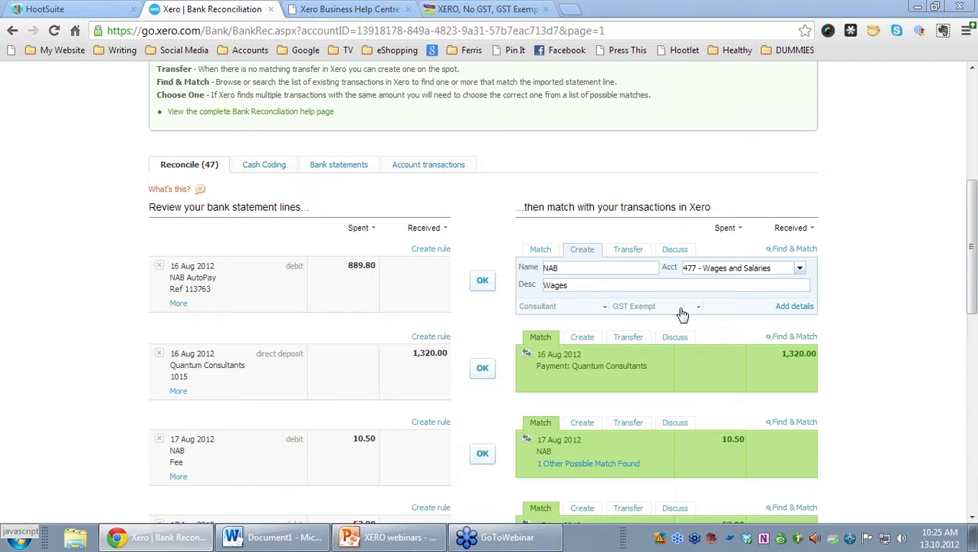
left_click(605, 311)
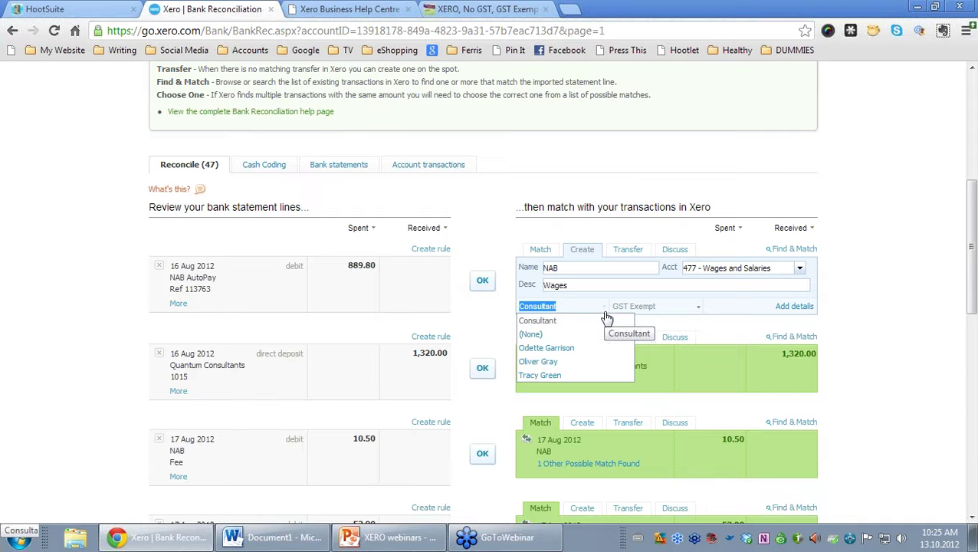
Review the full details of the NAB direct payment, then save the transaction and reconcile it with the NAB AutoPay line.
left_click(789, 308)
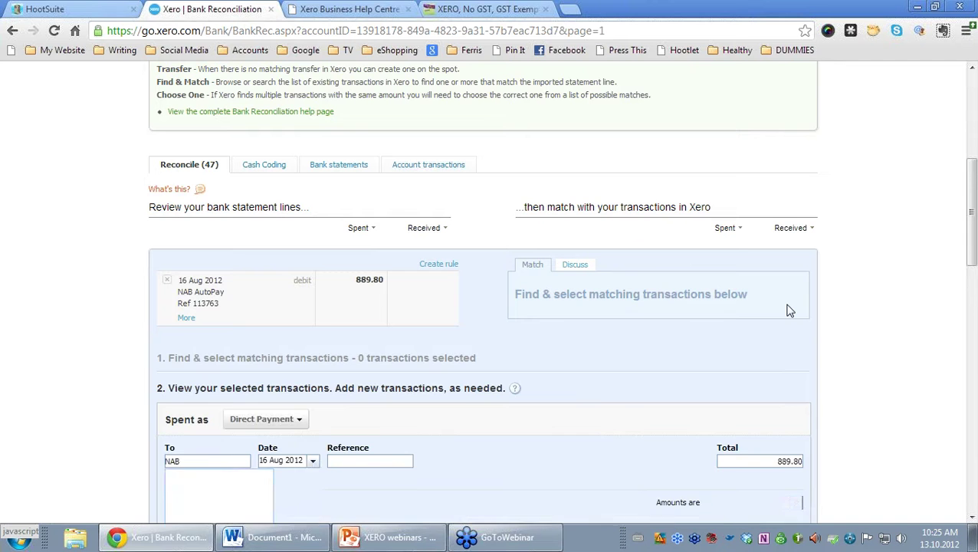
scroll(790, 309, "down", 2)
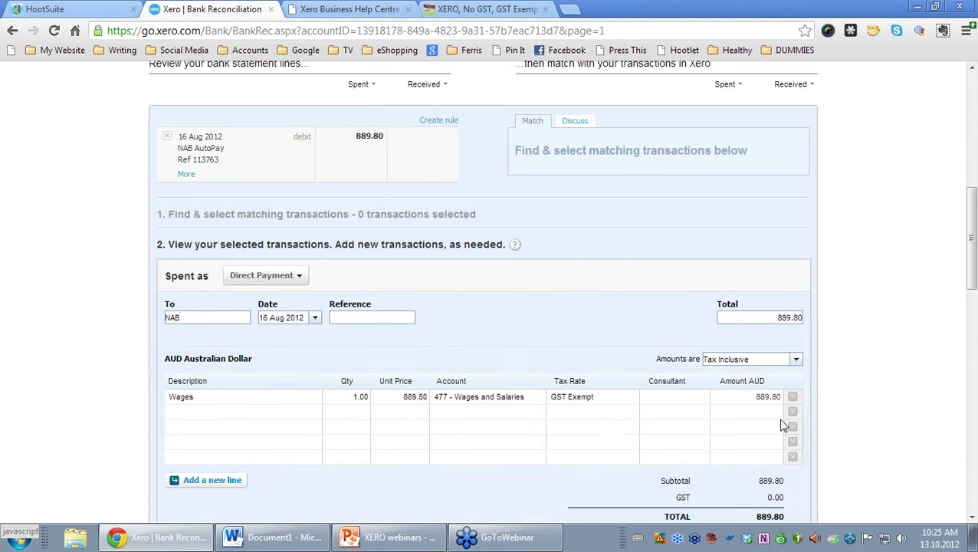
scroll(783, 425, "down", 3)
scroll(780, 426, "down", 2)
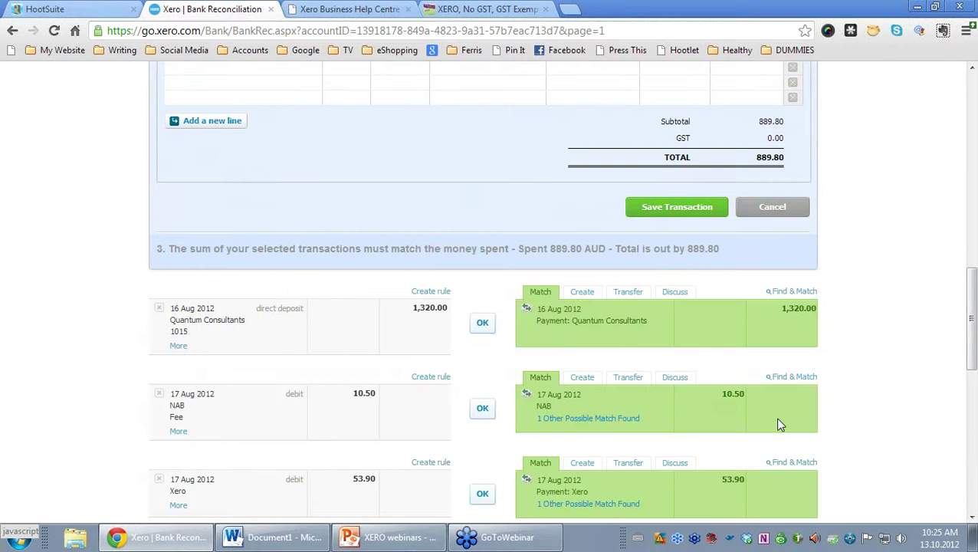
scroll(780, 425, "up", 4)
scroll(780, 426, "down", 4)
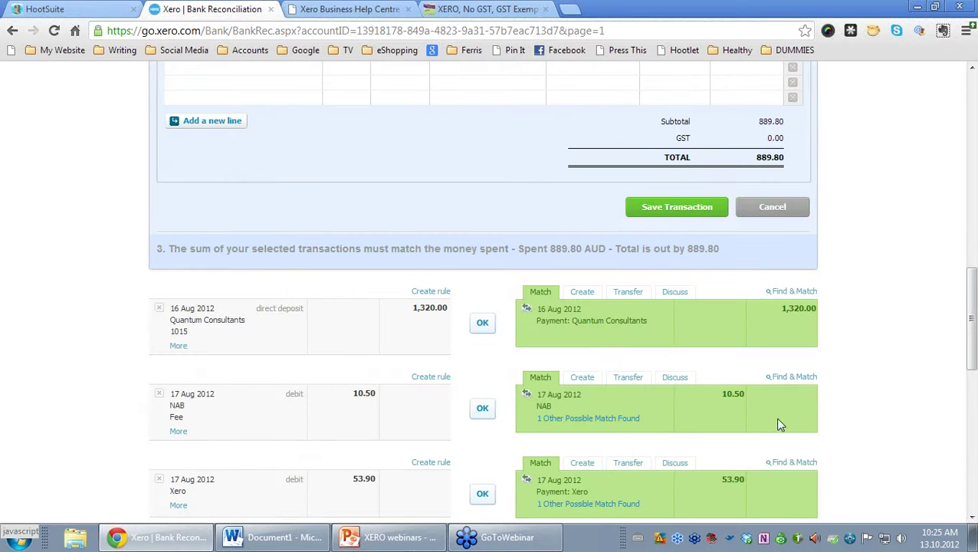
left_click(672, 214)
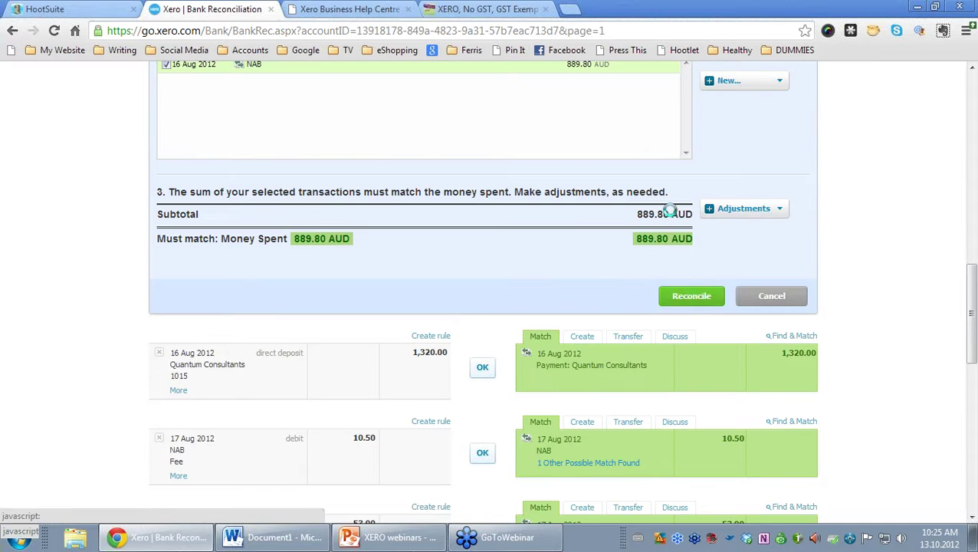
left_click(689, 299)
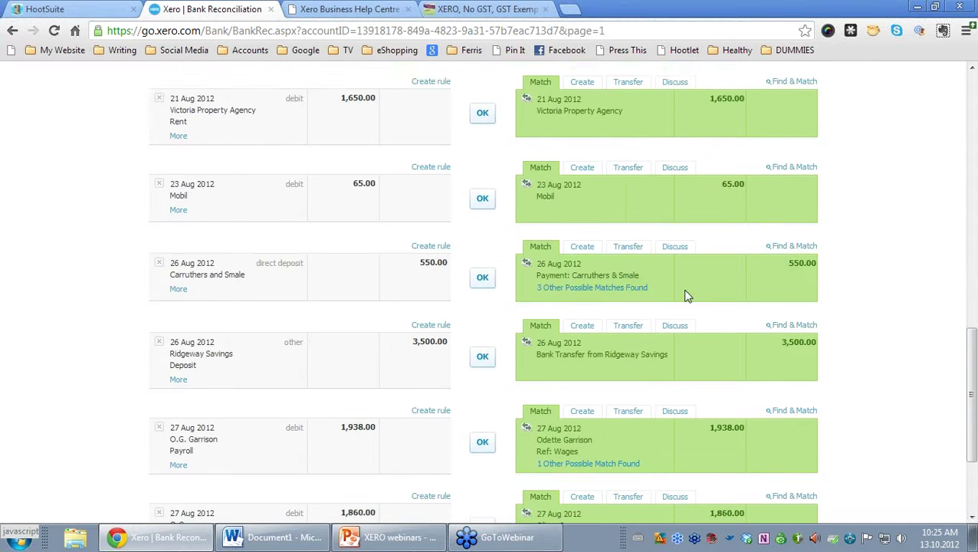
Review the remaining statement lines on page 1 against their suggested matches.
scroll(686, 296, "up", 4)
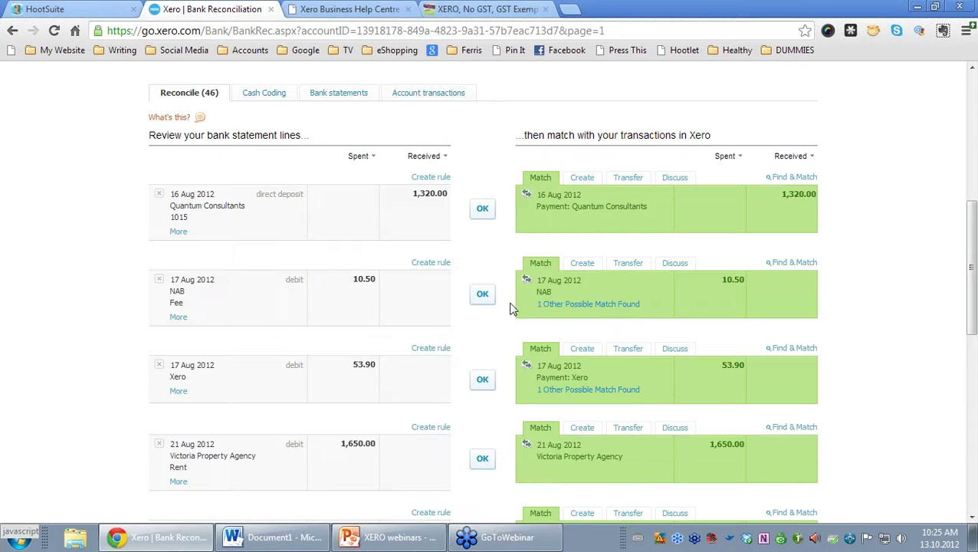
scroll(492, 343, "down", 4)
scroll(491, 343, "down", 5)
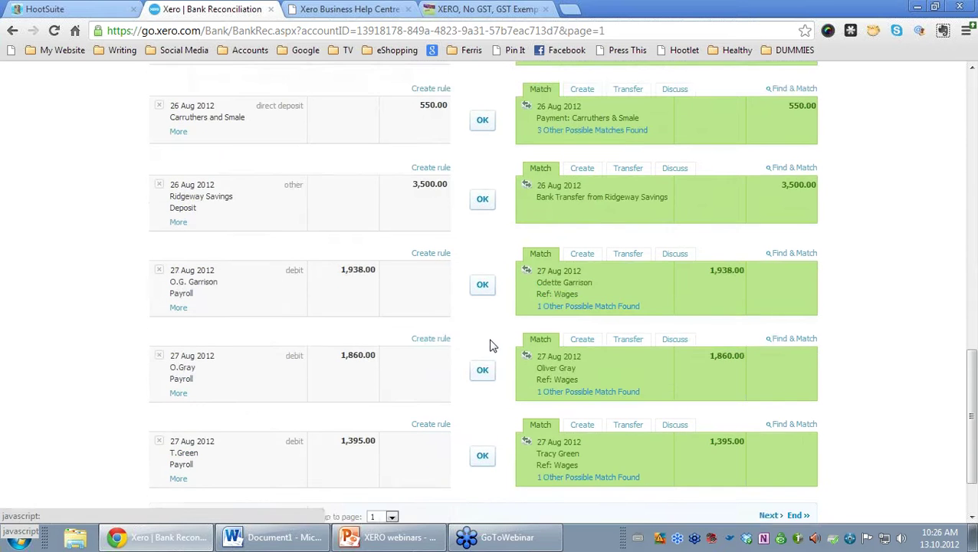
Go to page 2 of the items to be reconciled and check its statement lines for any without a match.
left_click(391, 428)
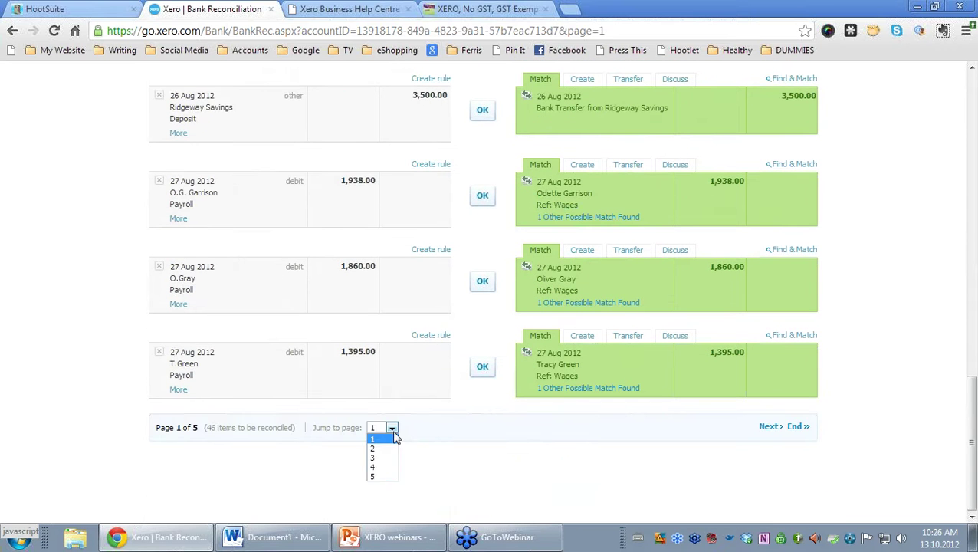
left_click(385, 447)
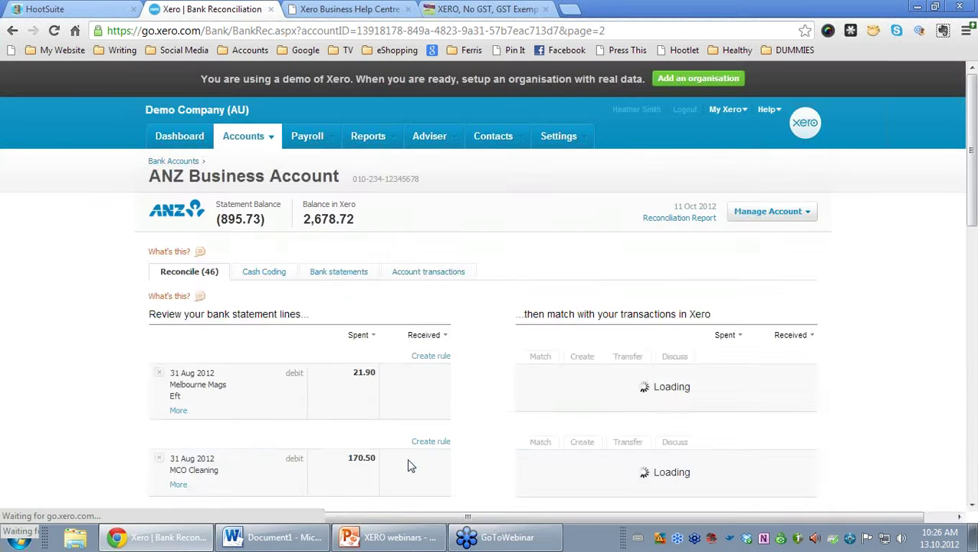
scroll(408, 465, "down", 5)
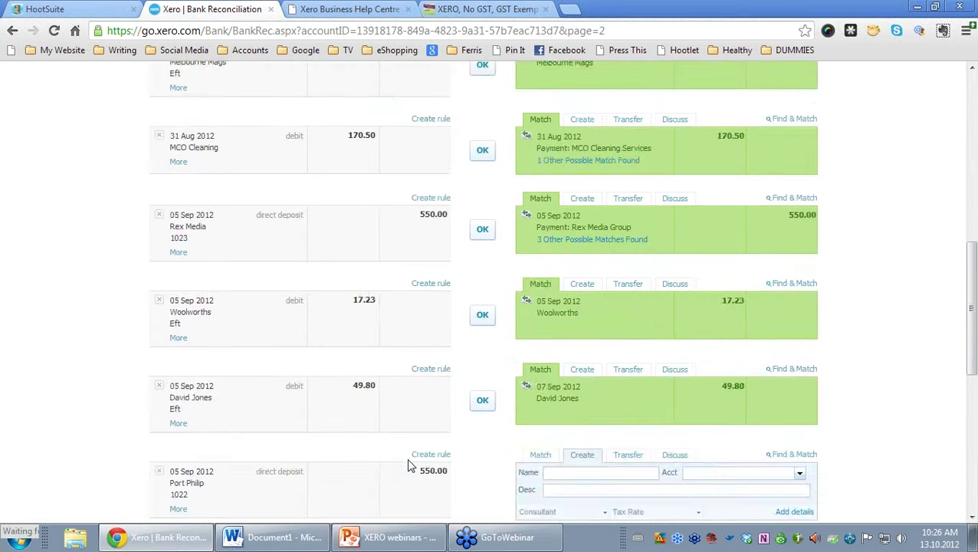
scroll(408, 465, "down", 6)
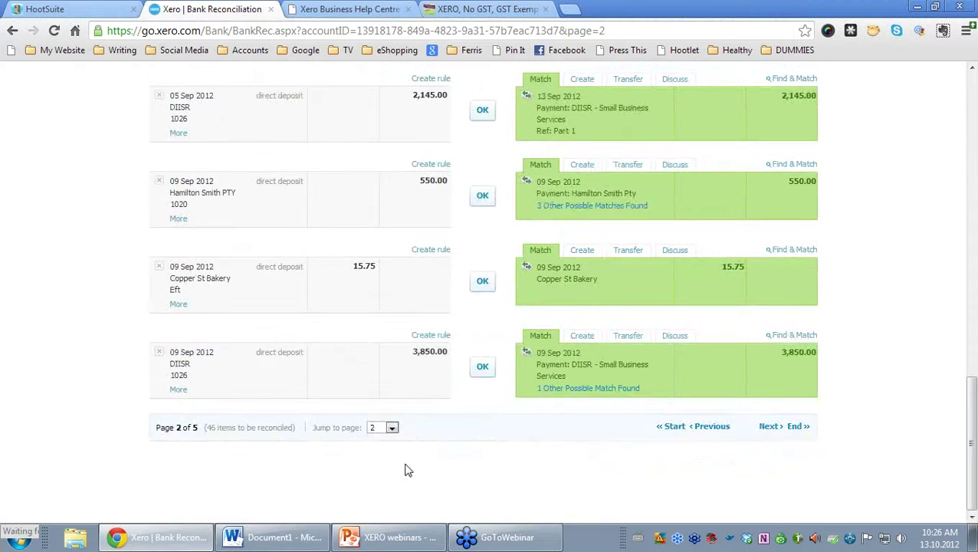
Go to page 3 of the items to be reconciled and check its statement lines down to the 10 Sep e-Bank deposit.
left_click(392, 428)
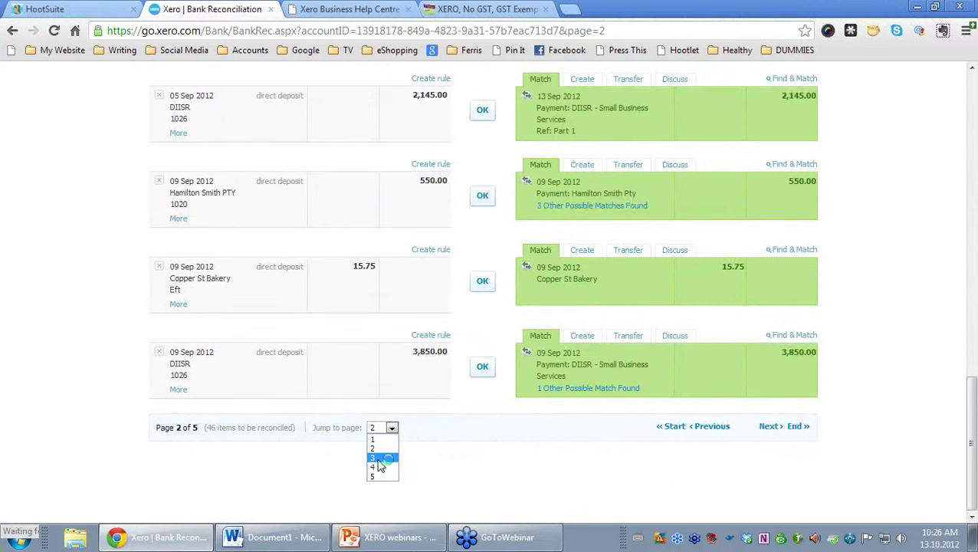
left_click(385, 457)
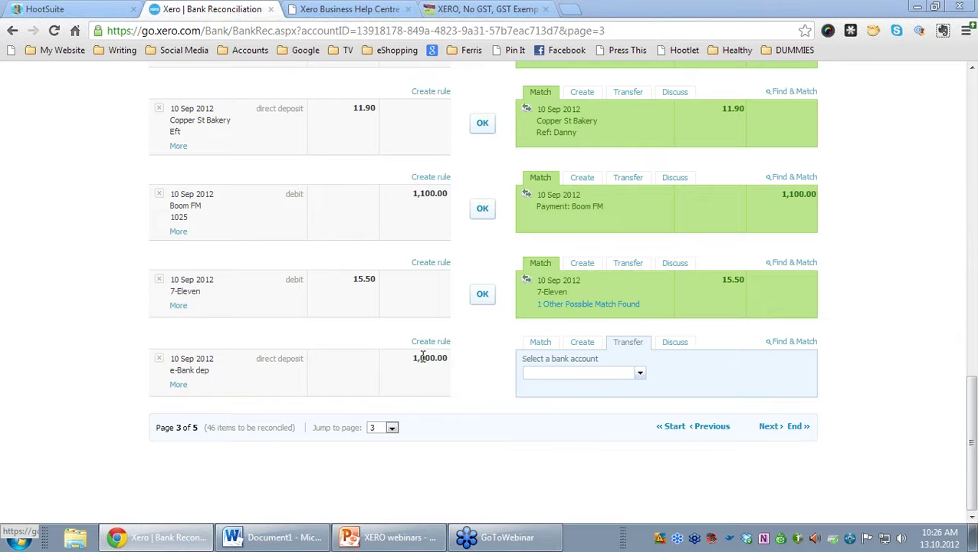
Reconcile the 10 Sep e-Bank deposit as a transfer with the Ridgeway Savings bank account.
left_click(642, 374)
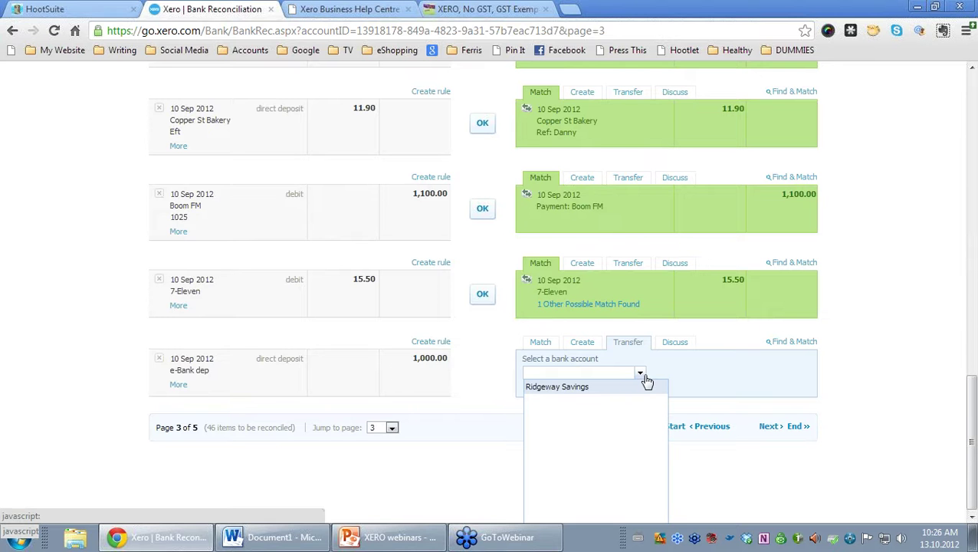
left_click(595, 389)
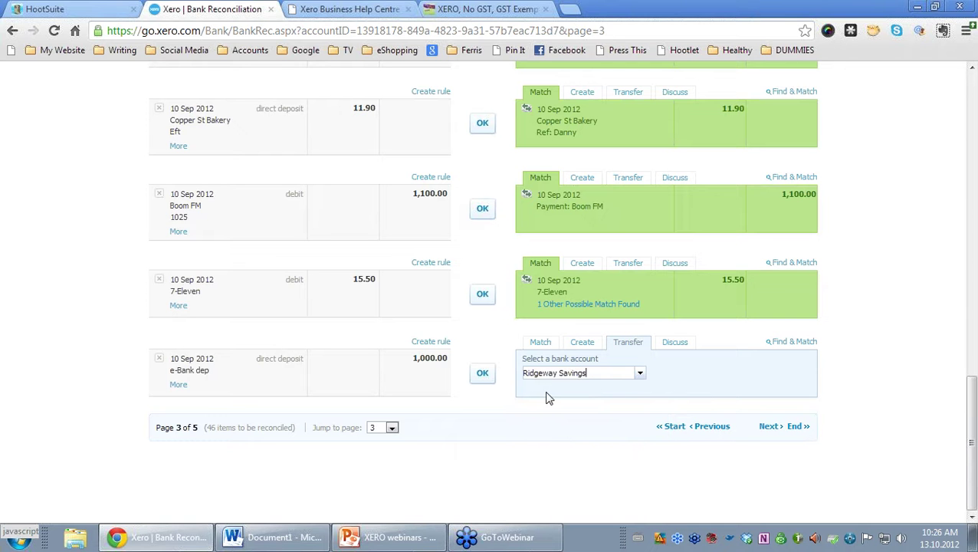
left_click(482, 380)
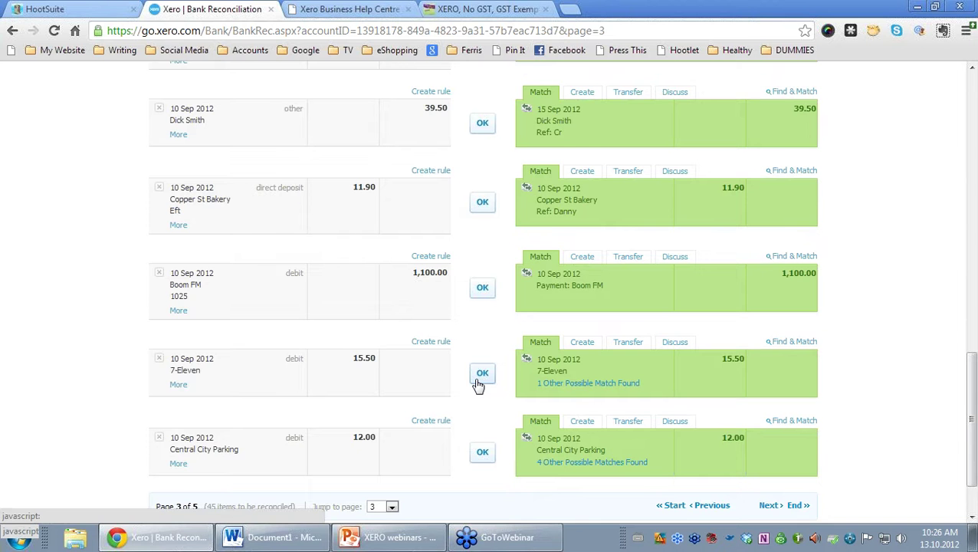
On page 5, save a discussion note on the 15 Sep 7-Eleven line asking the adviser what to do with this personal expense.
scroll(476, 387, "up", 10)
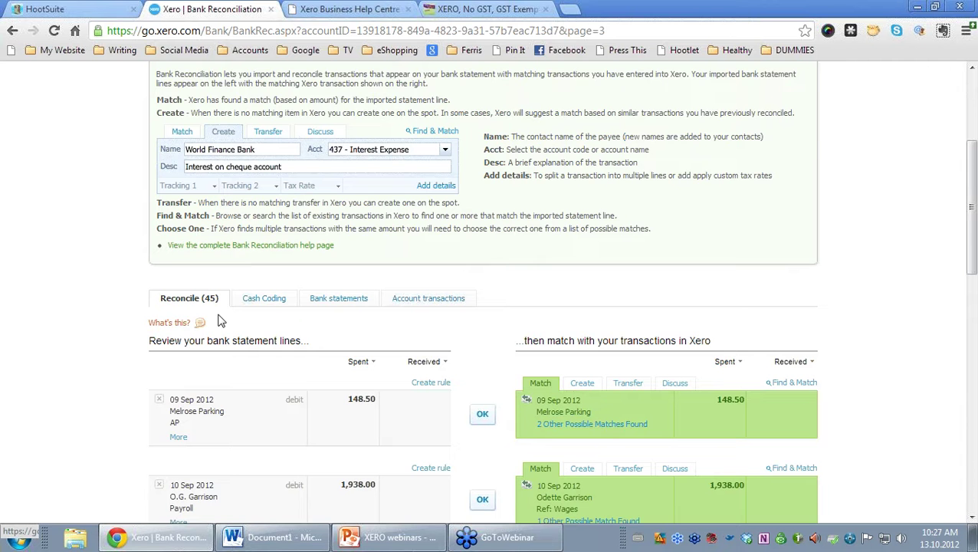
scroll(268, 421, "down", 2)
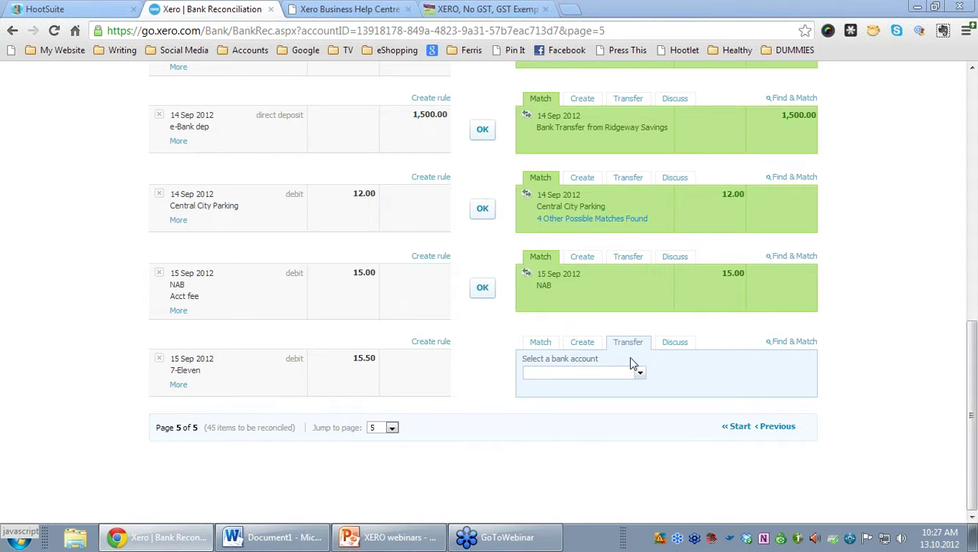
left_click(676, 344)
type("Heather - this w")
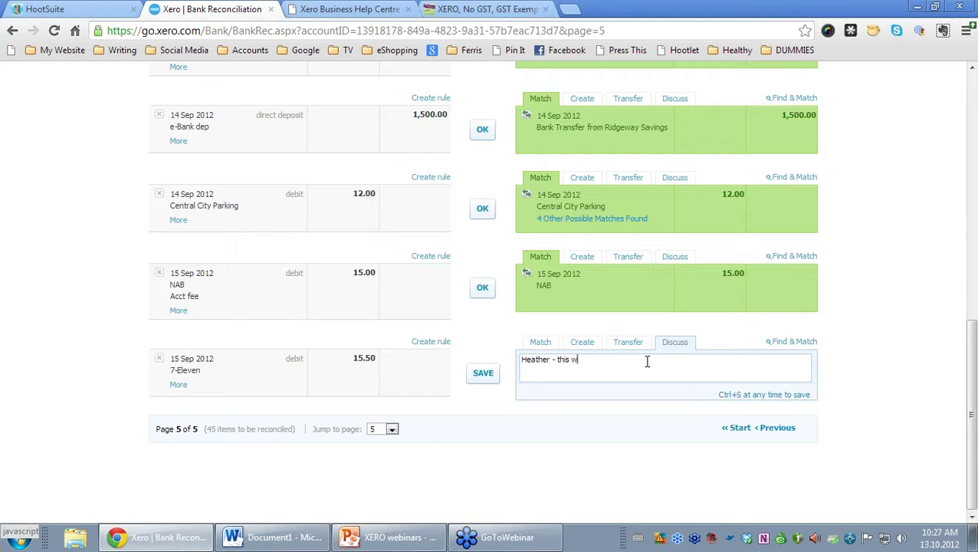
type("as a personal expense - what should I do ")
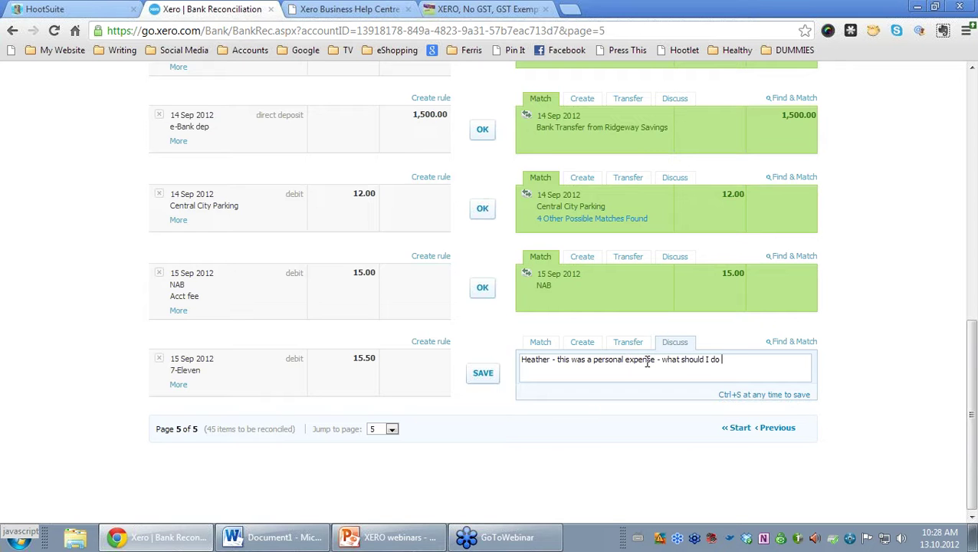
type("with it?")
left_click(483, 381)
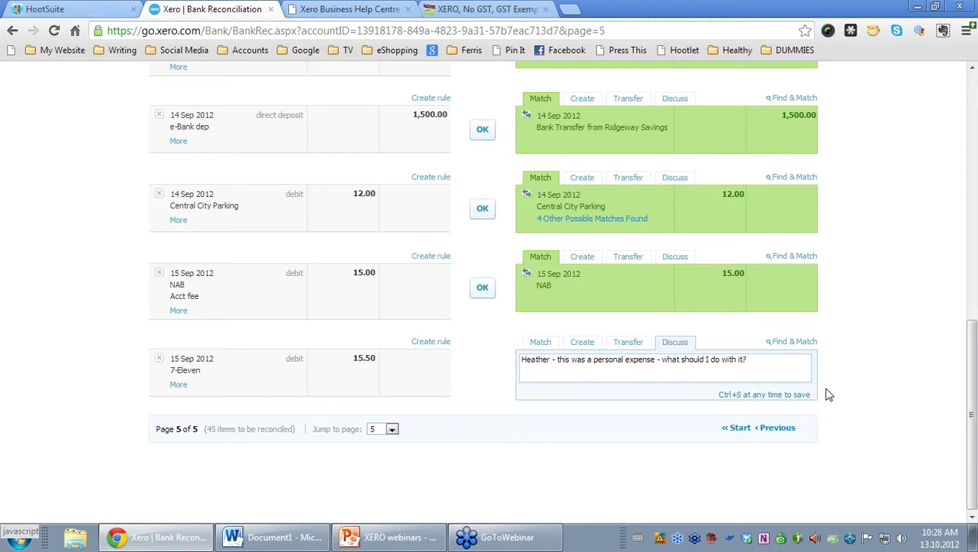
Create a transaction for the 15 Sep 7-Eleven line with the 7-Eleven rule and reconcile it.
left_click(582, 350)
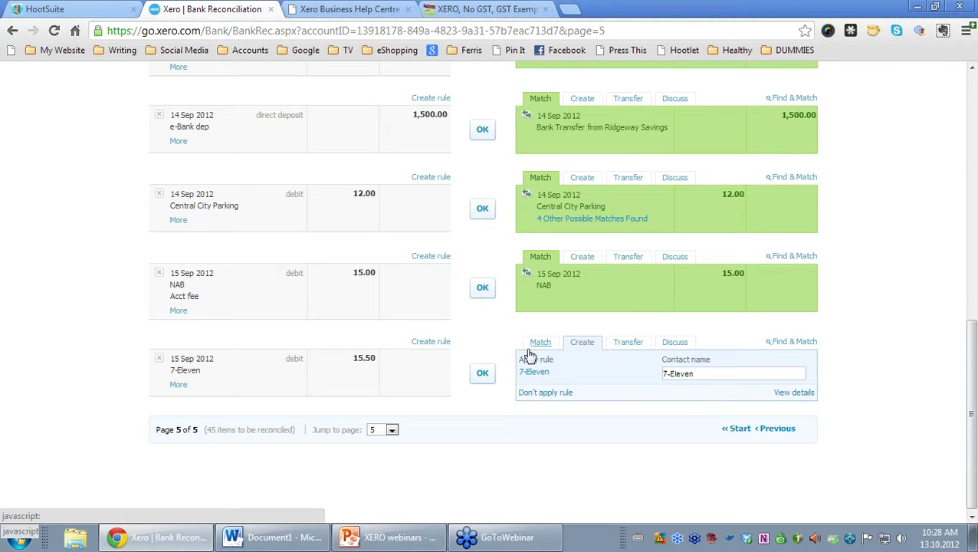
left_click(482, 374)
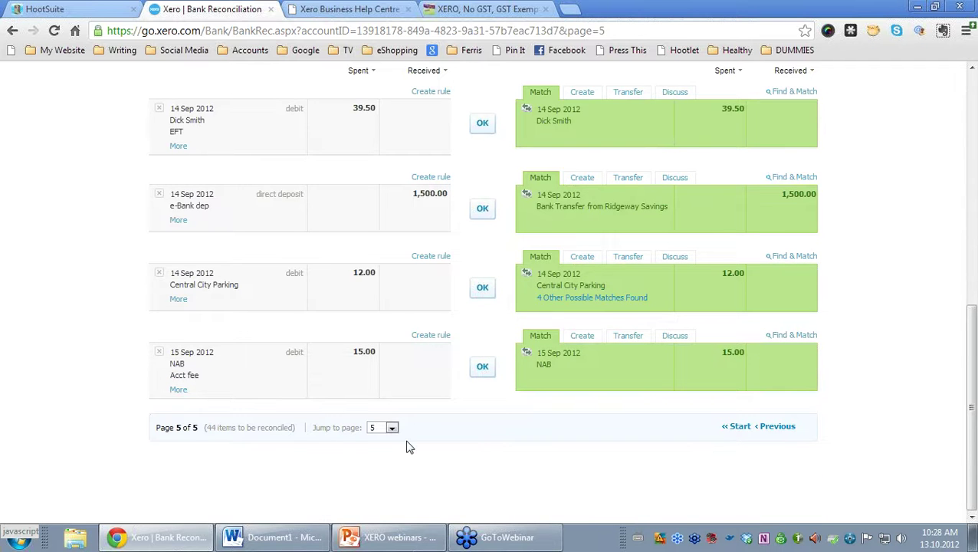
Go to page 1 of the items to be reconciled and open the possible matches for the 17 Aug NAB fee.
left_click(391, 429)
left_click(388, 439)
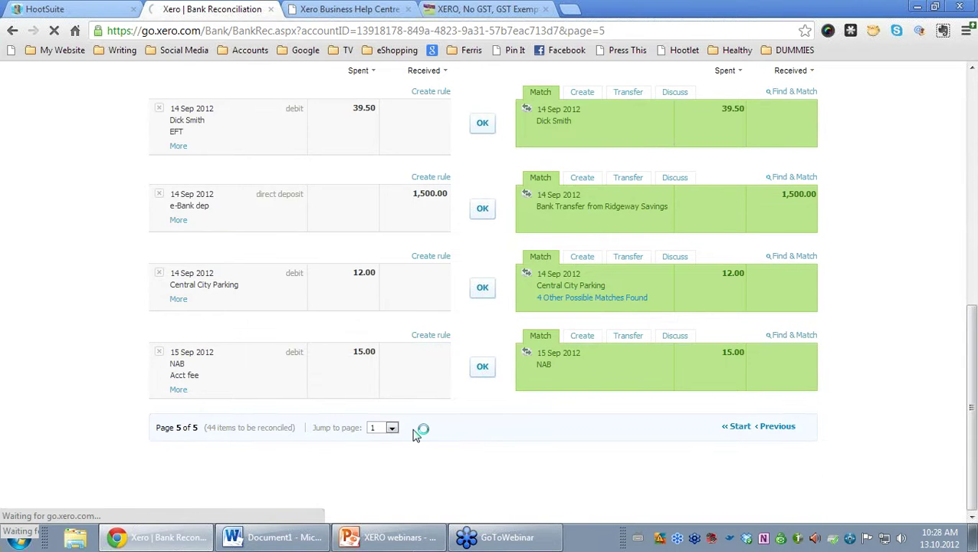
scroll(414, 437, "down", 4)
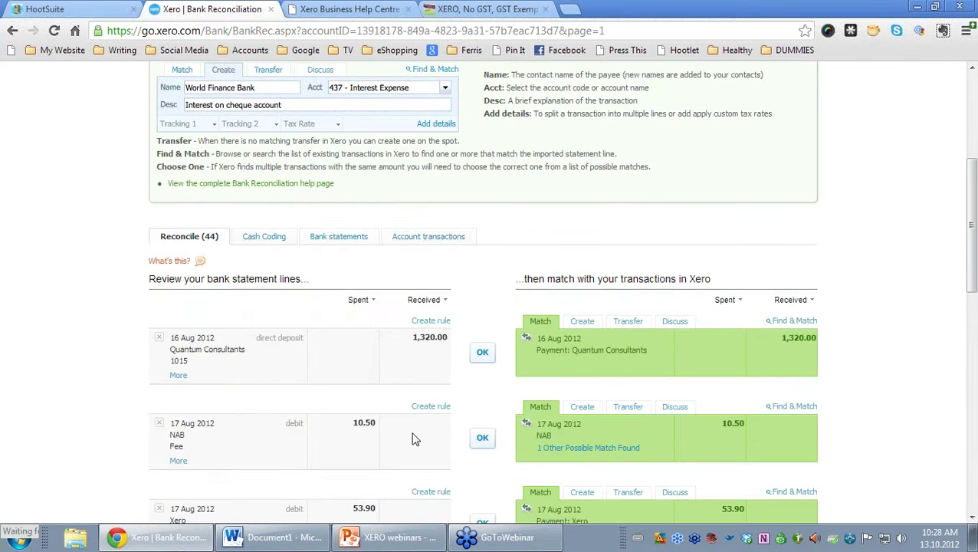
scroll(413, 438, "down", 1)
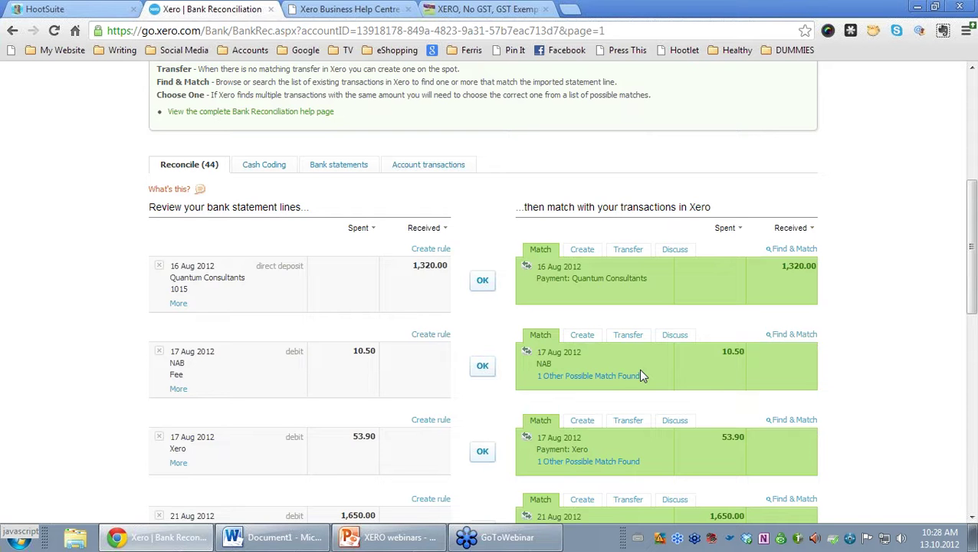
left_click(581, 377)
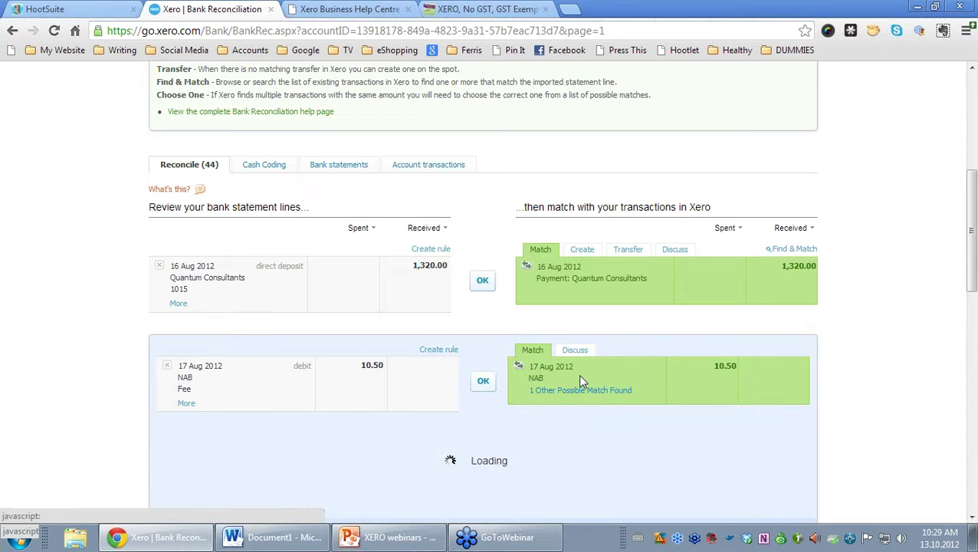
scroll(580, 380, "down", 1)
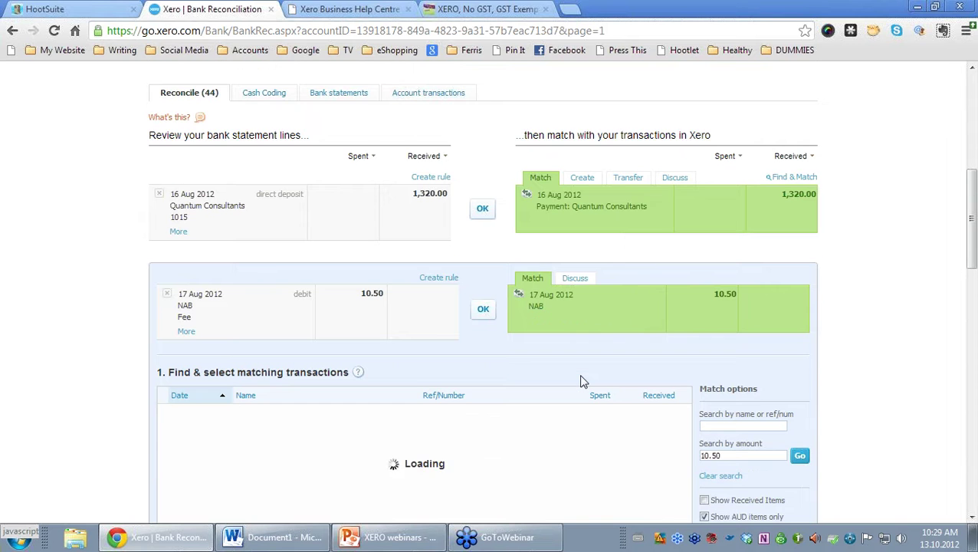
scroll(581, 381, "down", 1)
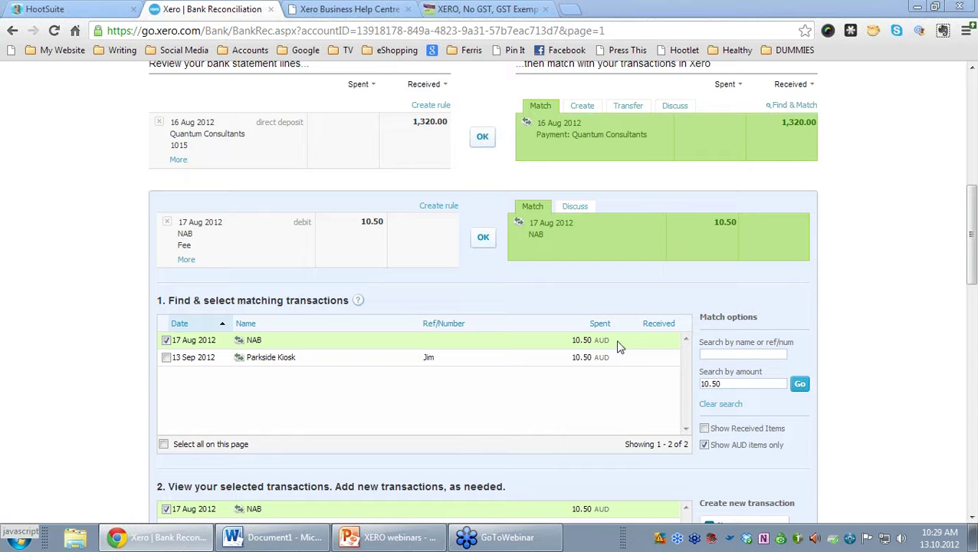
mouse_move(591, 371)
left_mouse_down()
mouse_move(616, 313)
mouse_move(616, 373)
left_mouse_up()
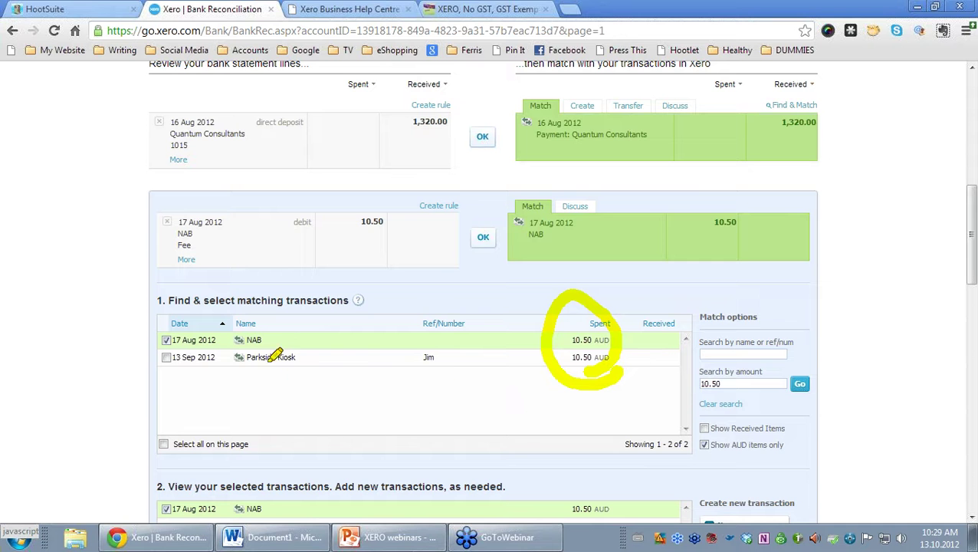
mouse_move(326, 368)
left_mouse_down()
mouse_move(358, 349)
mouse_move(300, 370)
mouse_move(359, 302)
left_mouse_up()
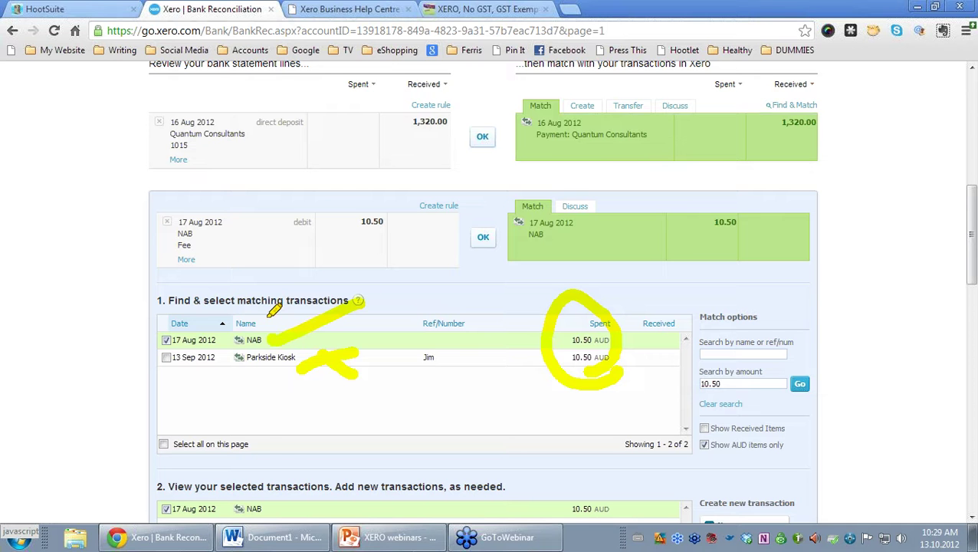
left_click_drag(261, 322, 273, 341)
key("Escape")
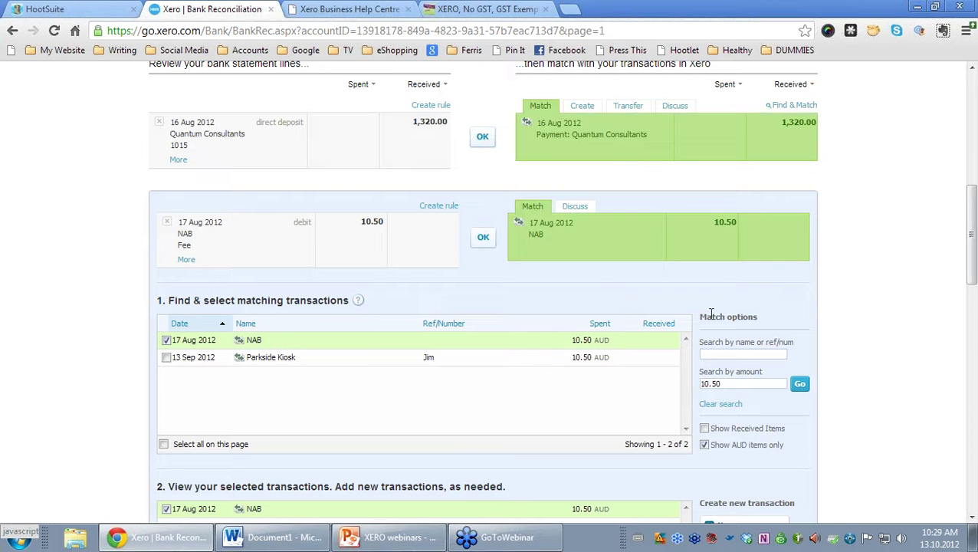
Reconcile the 17 Aug NAB fee line with the selected NAB transaction.
left_click(483, 239)
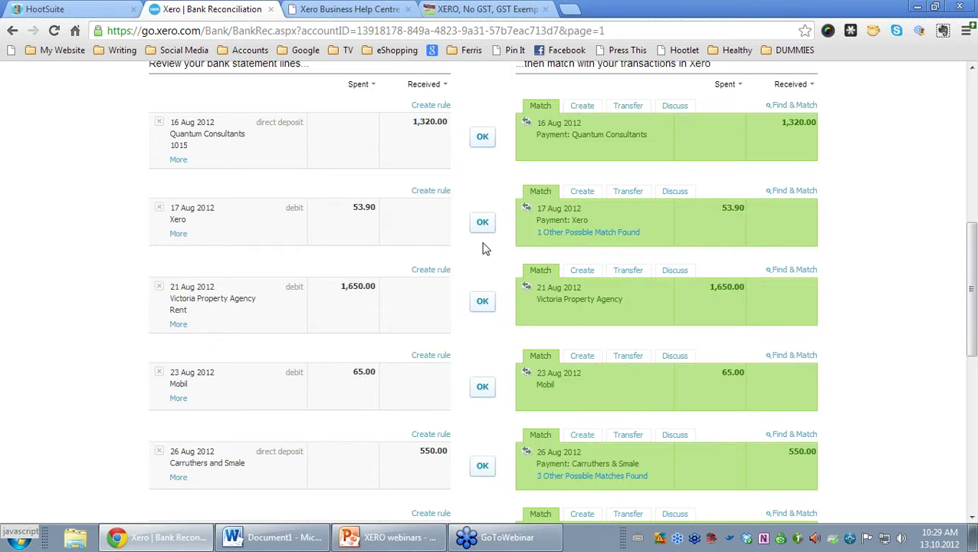
scroll(483, 248, "up", 1)
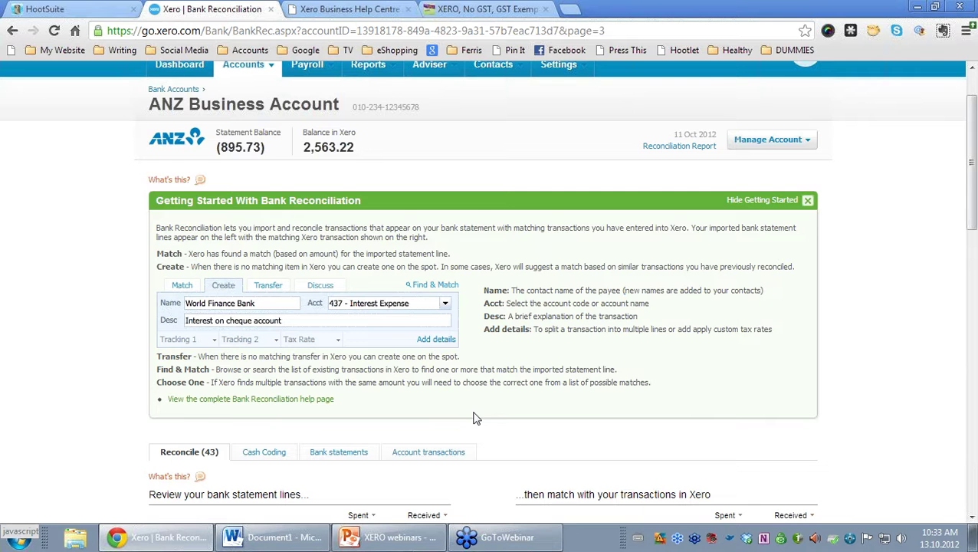
For the 10 Sep Boom FM line on page 3, search the existing transactions for the name "Boom".
scroll(473, 418, "down", 10)
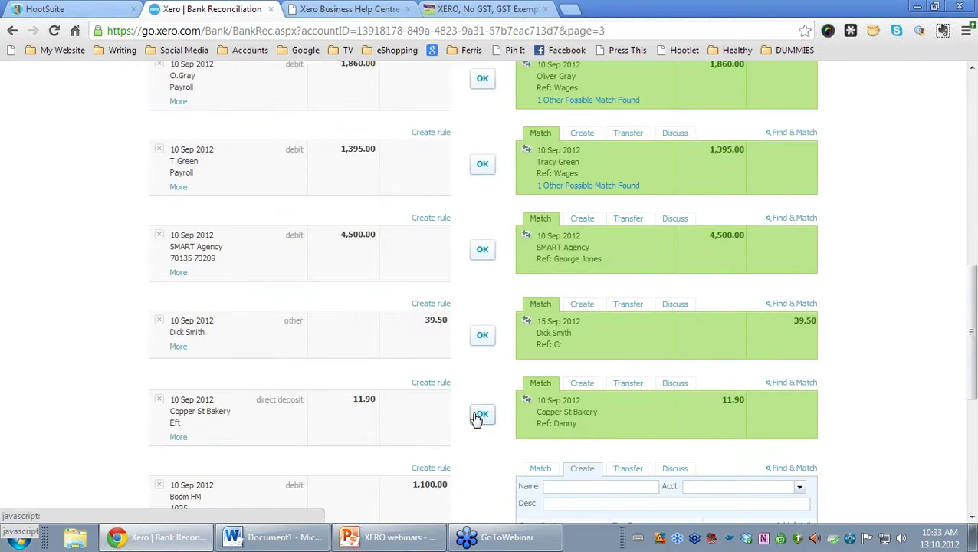
scroll(474, 429, "down", 1)
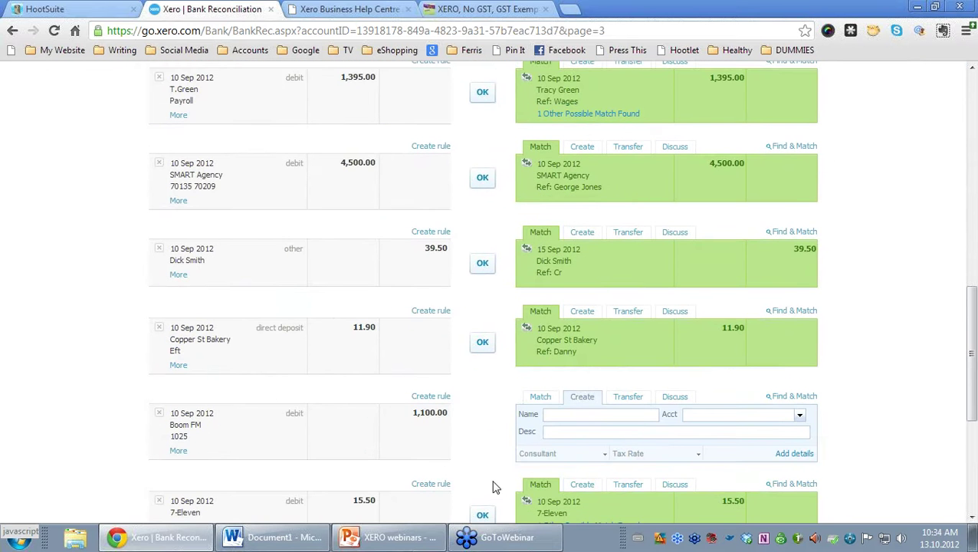
left_click(789, 396)
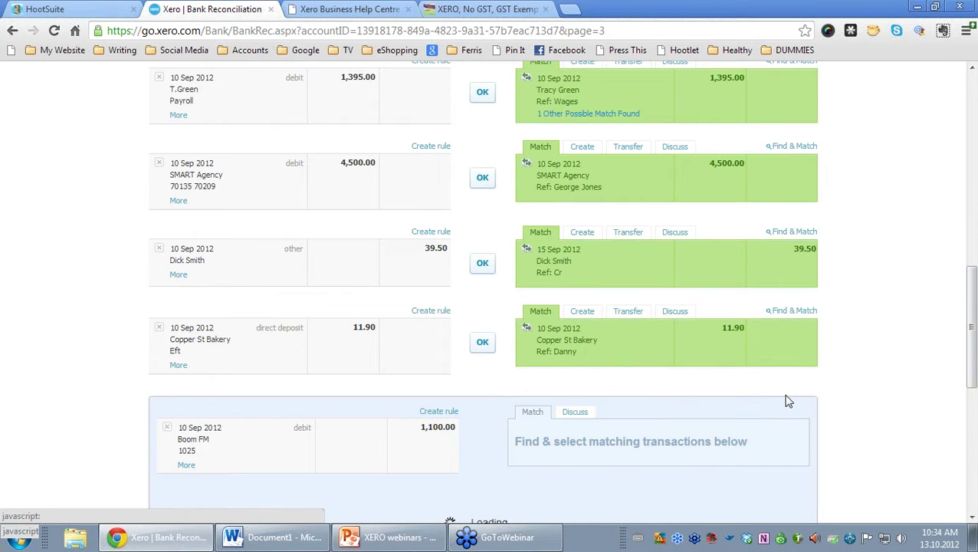
scroll(832, 437, "down", 2)
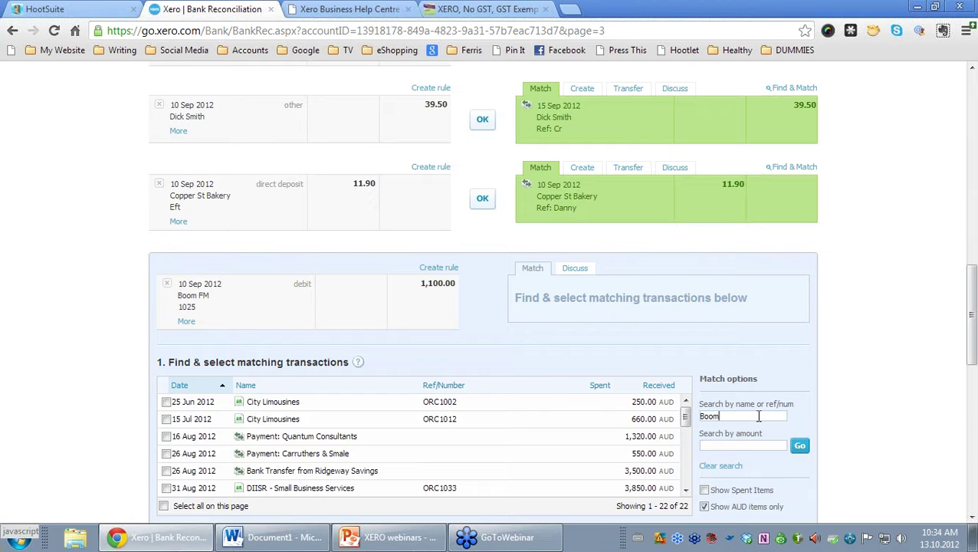
left_click(799, 446)
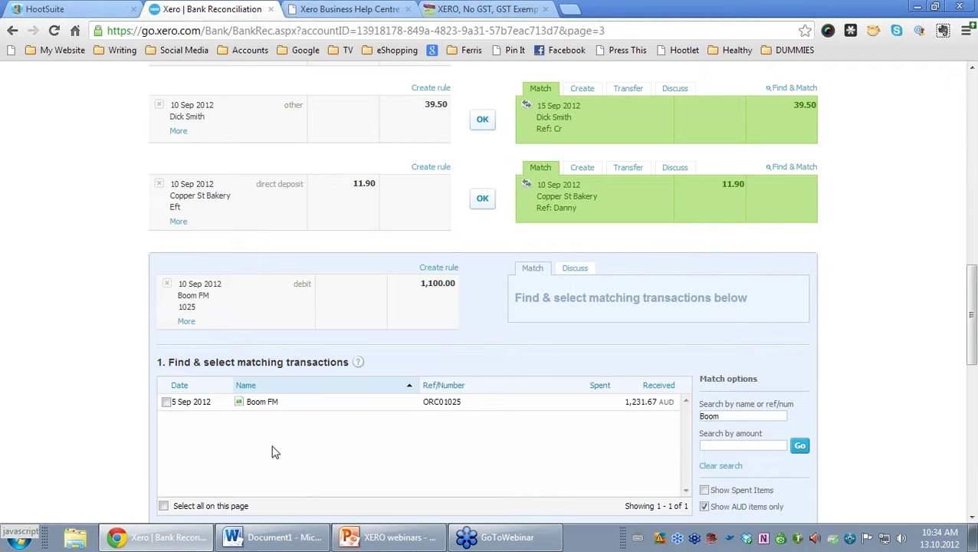
Select the 5 Sep Boom FM invoice, split it with a part payment of 1100, and check the total against the money received.
scroll(274, 452, "down", 1)
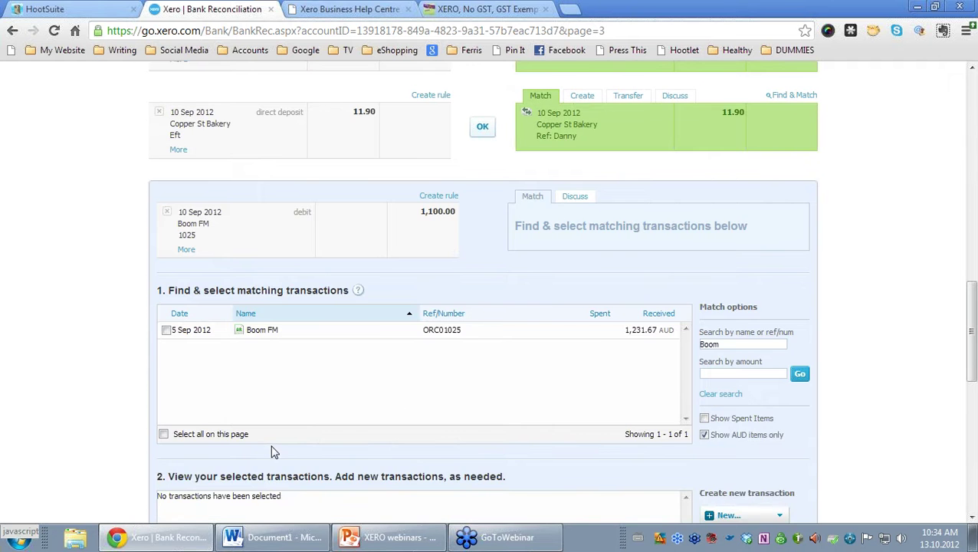
left_click(166, 330)
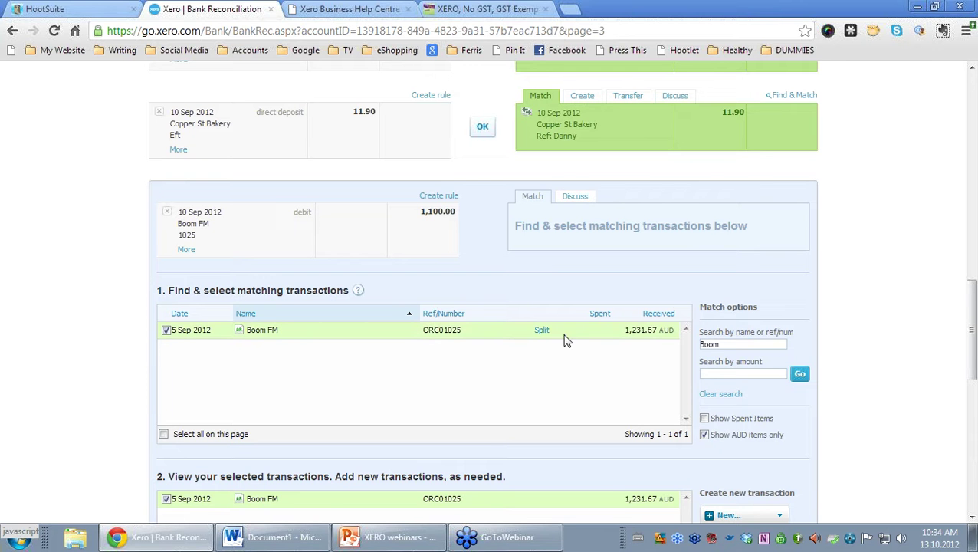
left_click(542, 331)
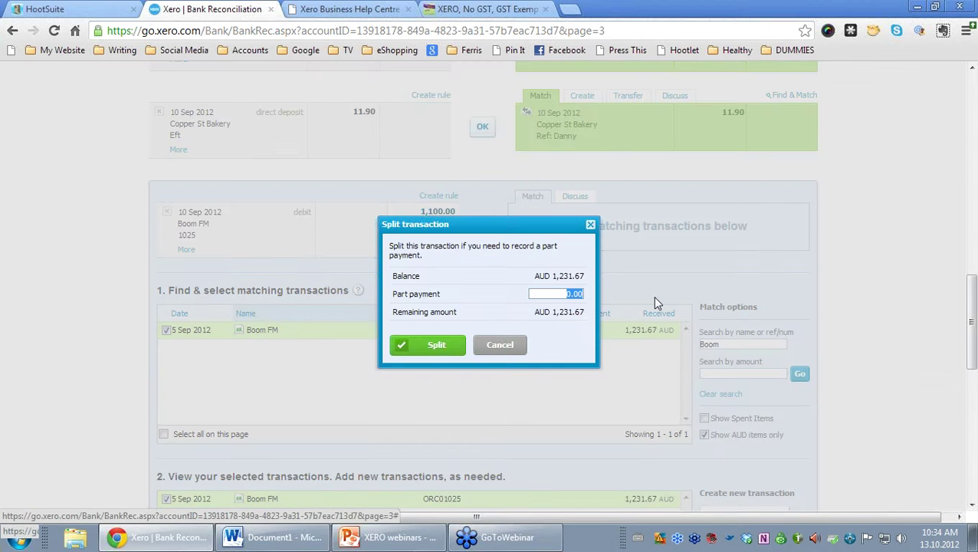
type("1100")
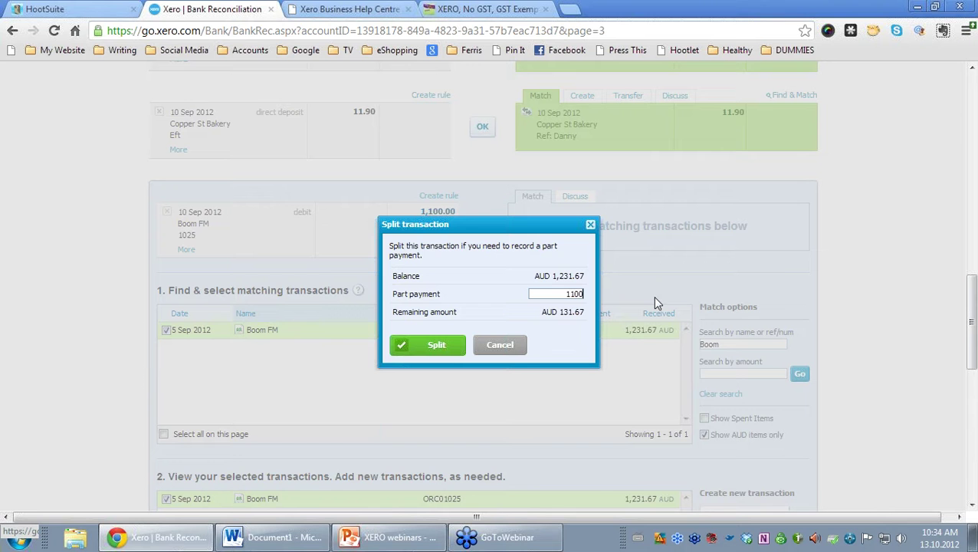
left_click(451, 352)
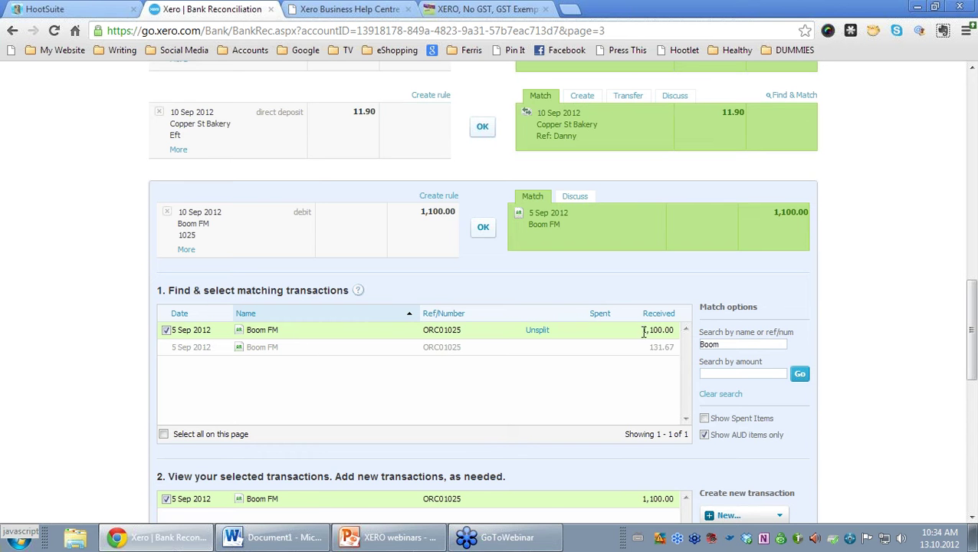
scroll(623, 381, "down", 2)
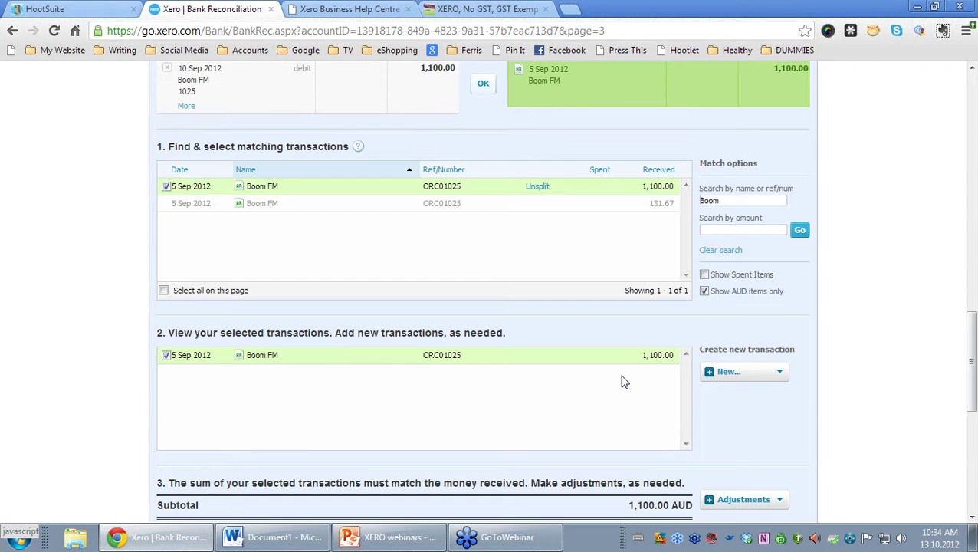
scroll(622, 381, "down", 3)
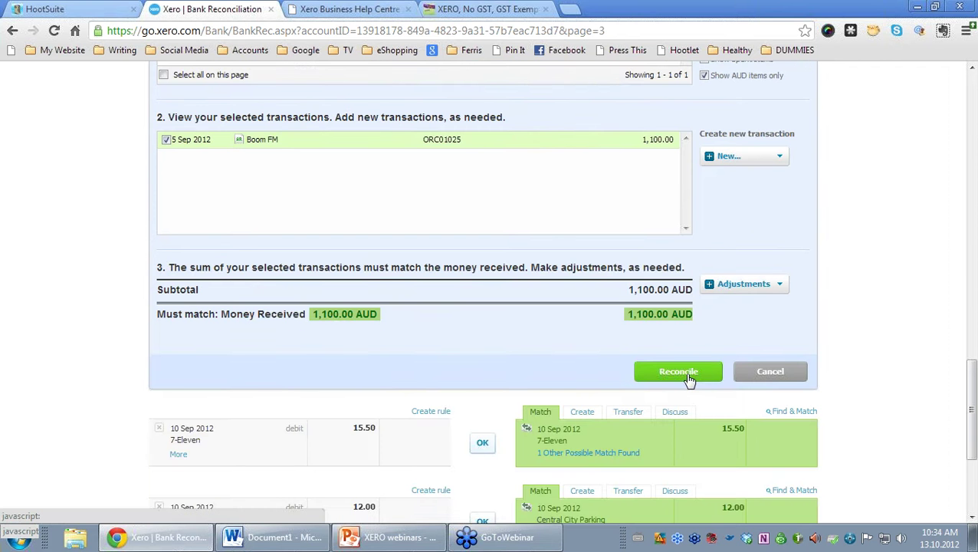
Deselect the split Boom FM invoice as the match for the 10 Sep line.
scroll(382, 260, "up", 3)
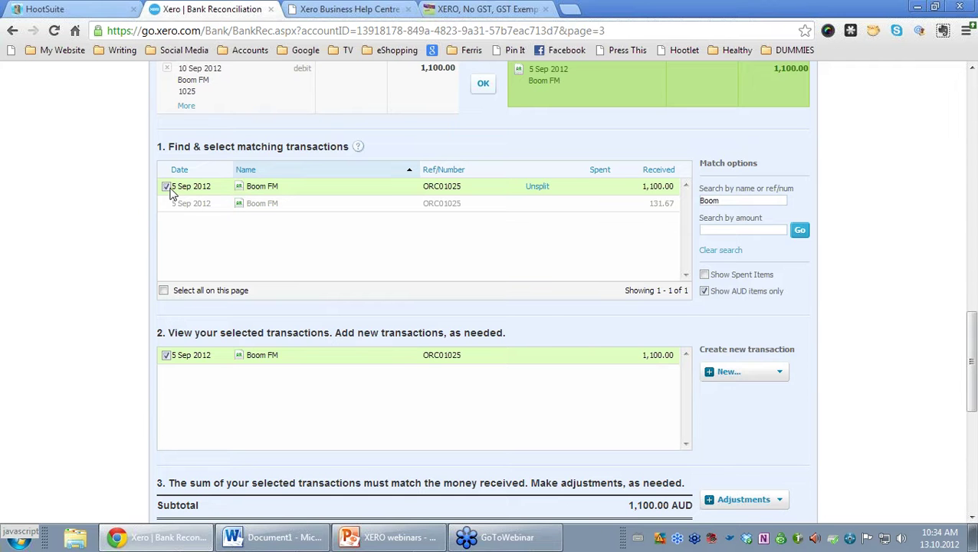
left_click(167, 187)
scroll(230, 269, "down", 4)
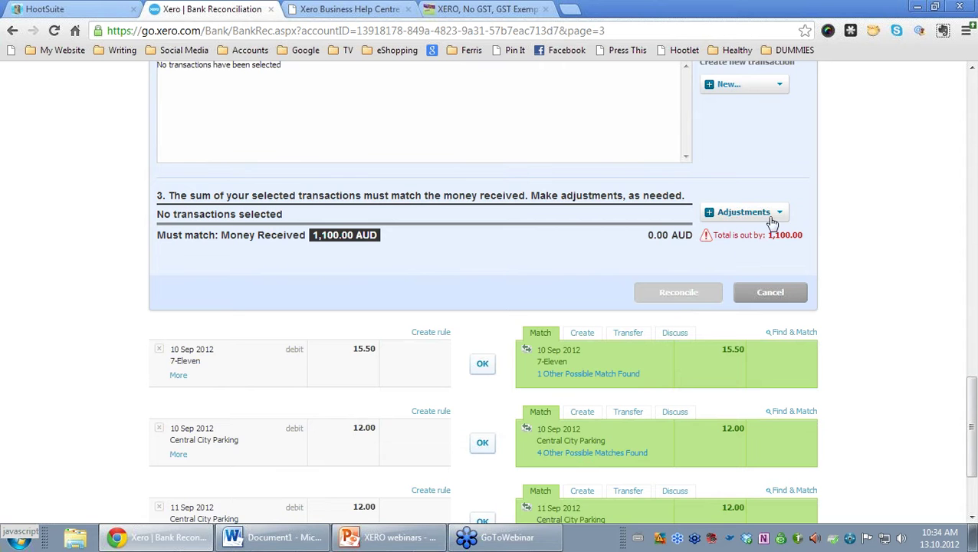
Reselect the split 1,100.00 Boom FM invoice payment as the match and reconcile the 10 Sep line.
scroll(682, 249, "up", 4)
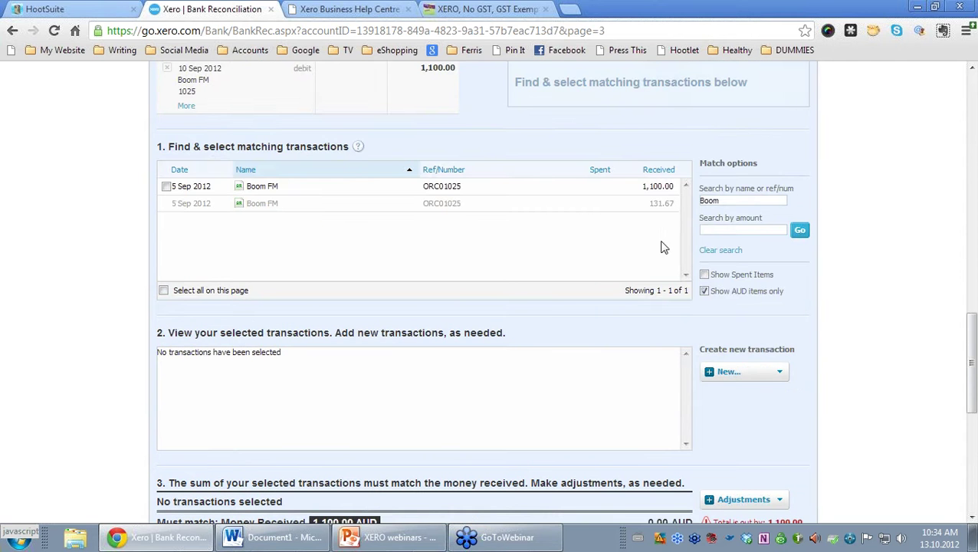
left_click(166, 186)
scroll(429, 326, "down", 1)
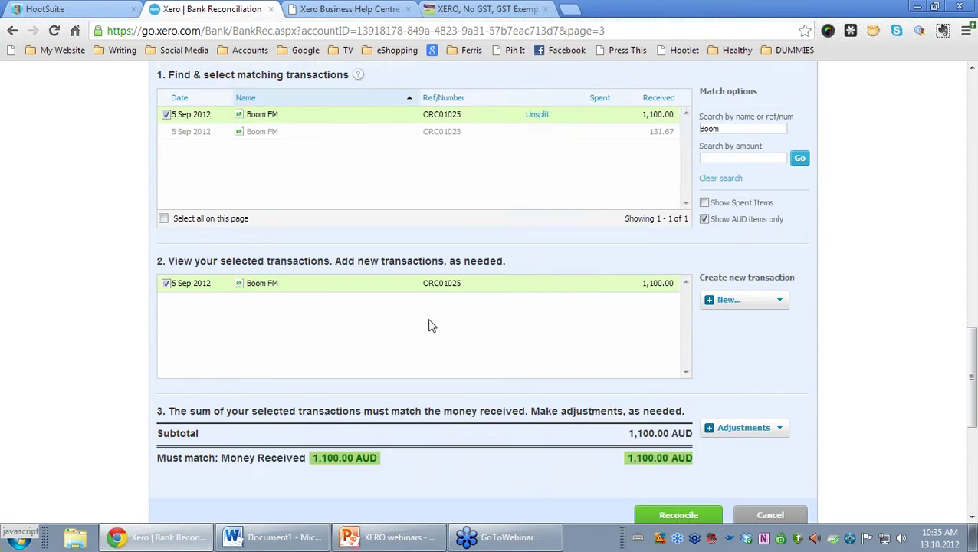
scroll(429, 325, "down", 2)
left_click(699, 372)
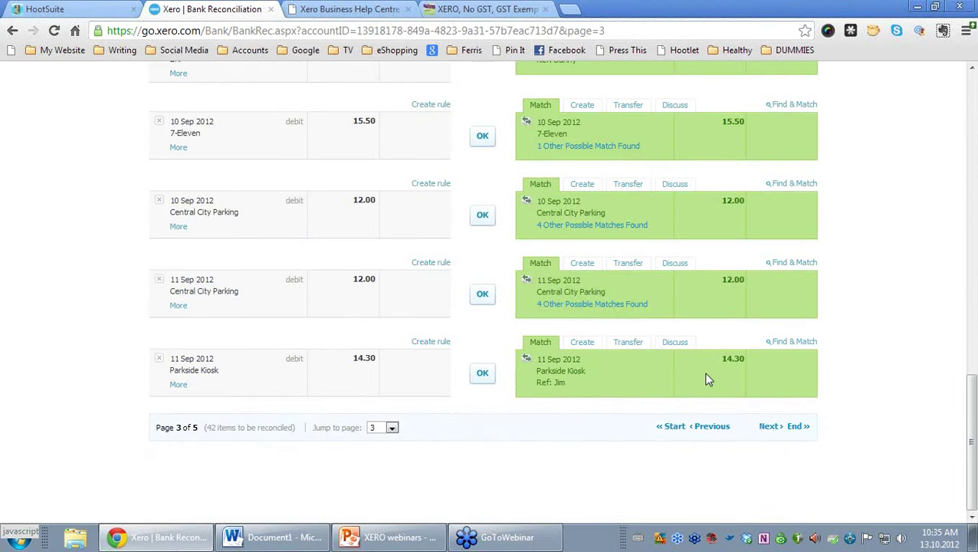
Go through the dashboard to Accounts Receivable and check Boom FM's outstanding balance among the top 10 debtors.
scroll(707, 379, "up", 15)
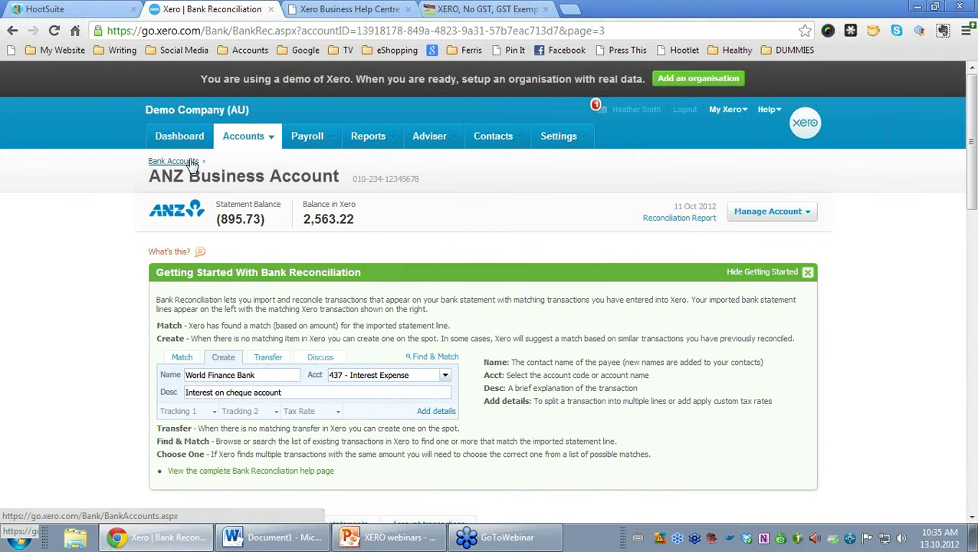
left_click(192, 162)
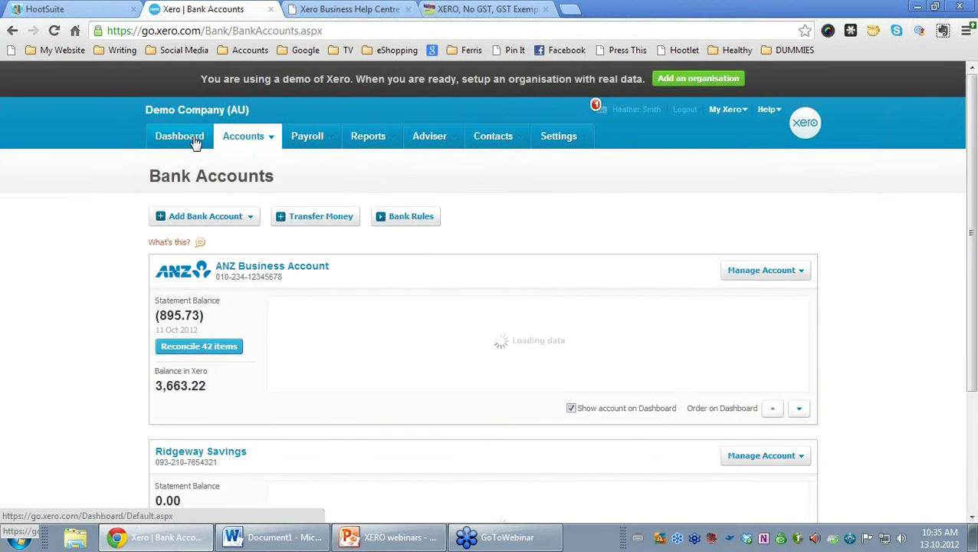
left_click(195, 143)
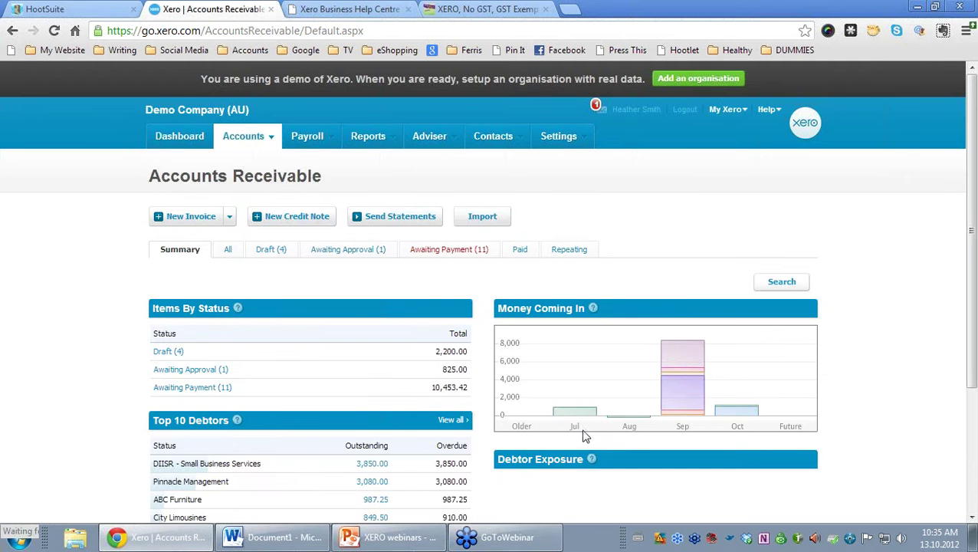
scroll(878, 388, "down", 3)
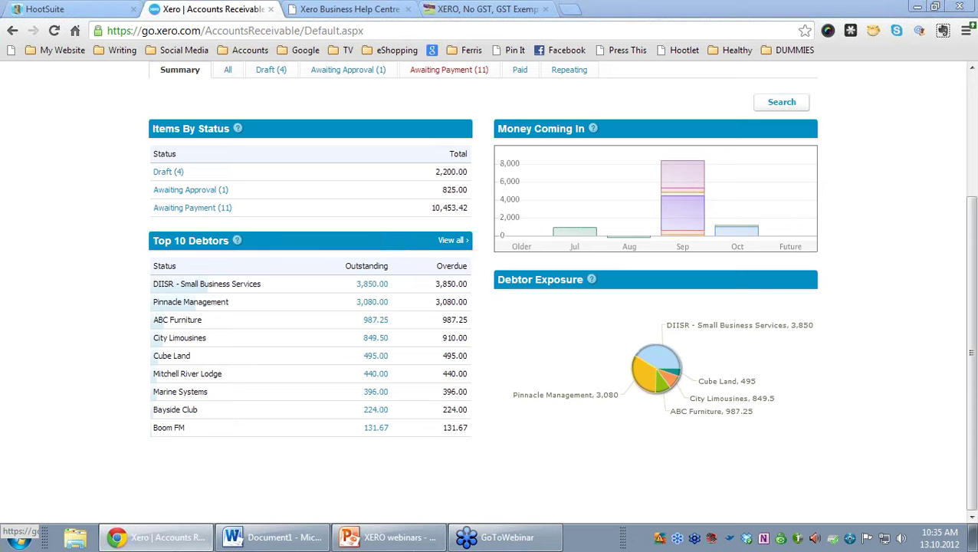
mouse_move(336, 452)
left_mouse_down()
mouse_move(375, 451)
mouse_move(410, 418)
mouse_move(366, 414)
mouse_move(332, 444)
mouse_move(422, 447)
mouse_move(407, 420)
mouse_move(404, 441)
left_mouse_up()
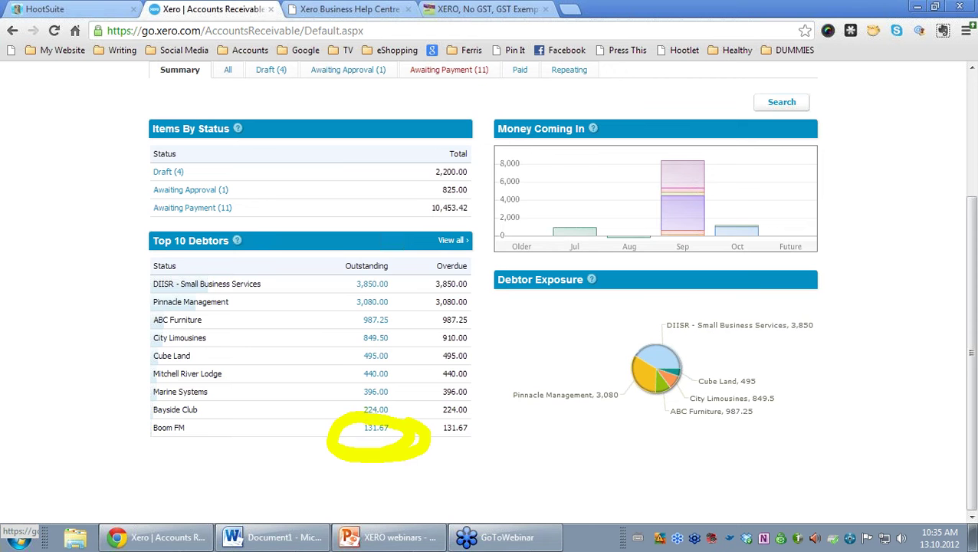
key("Escape")
scroll(94, 162, "up", 3)
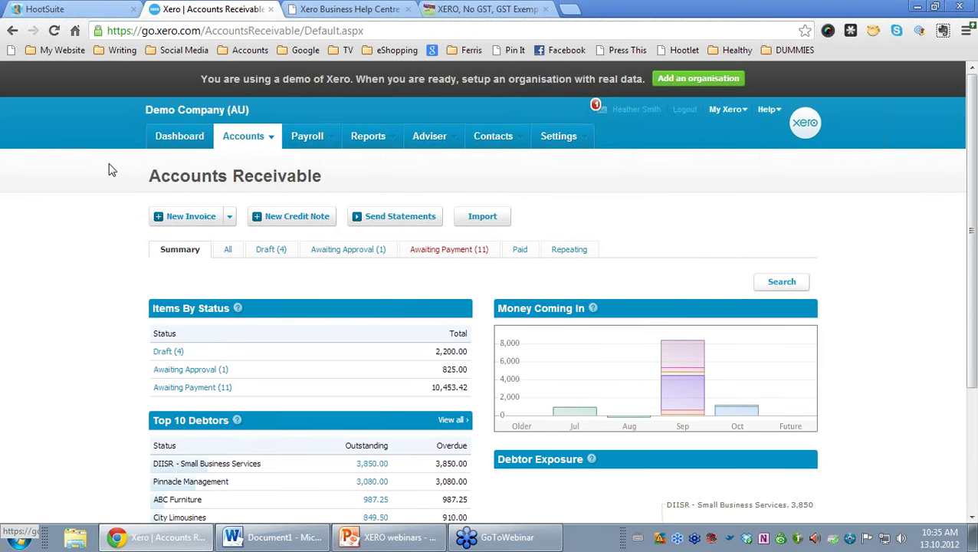
Reopen the ANZ Business Account's items to reconcile from the dashboard, then switch to the XERO webinars presentation in PowerPoint.
left_click(195, 142)
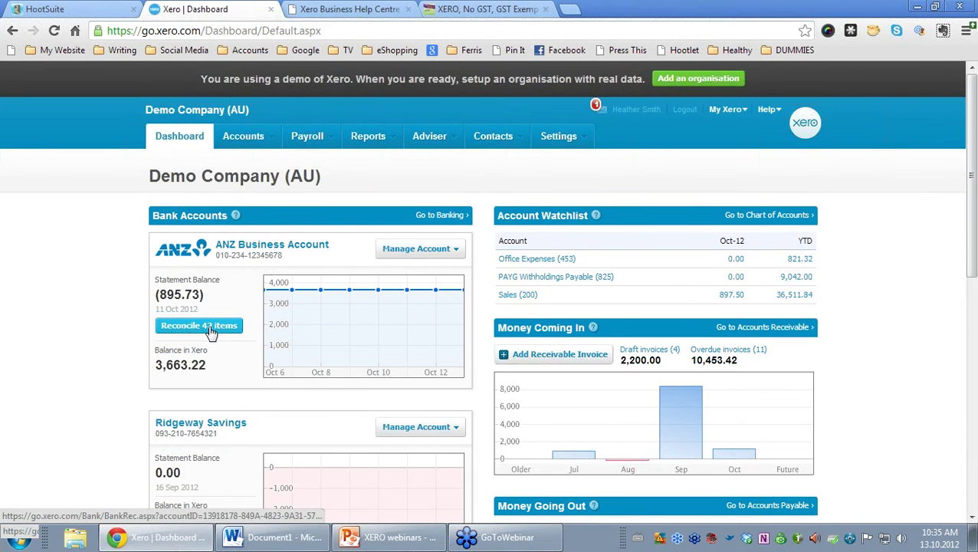
left_click(201, 326)
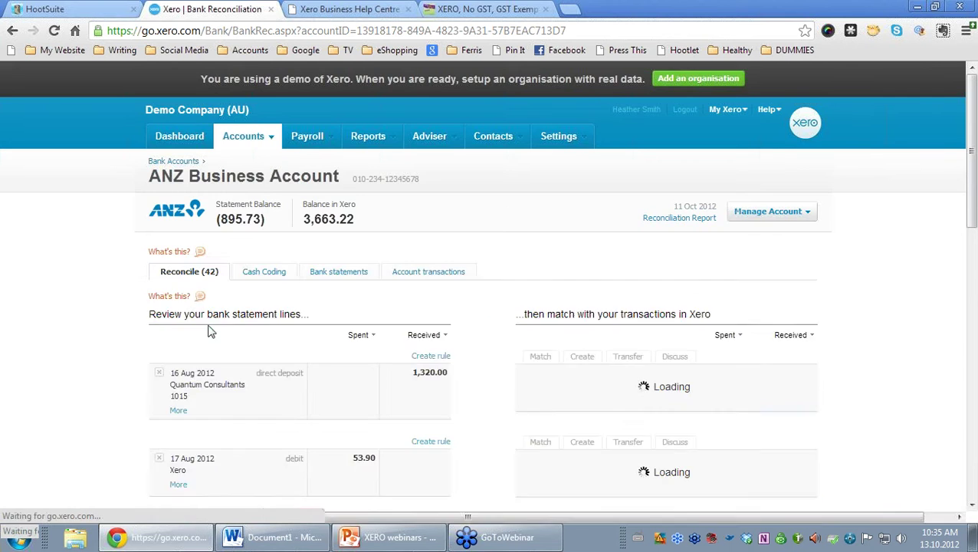
scroll(461, 396, "down", 4)
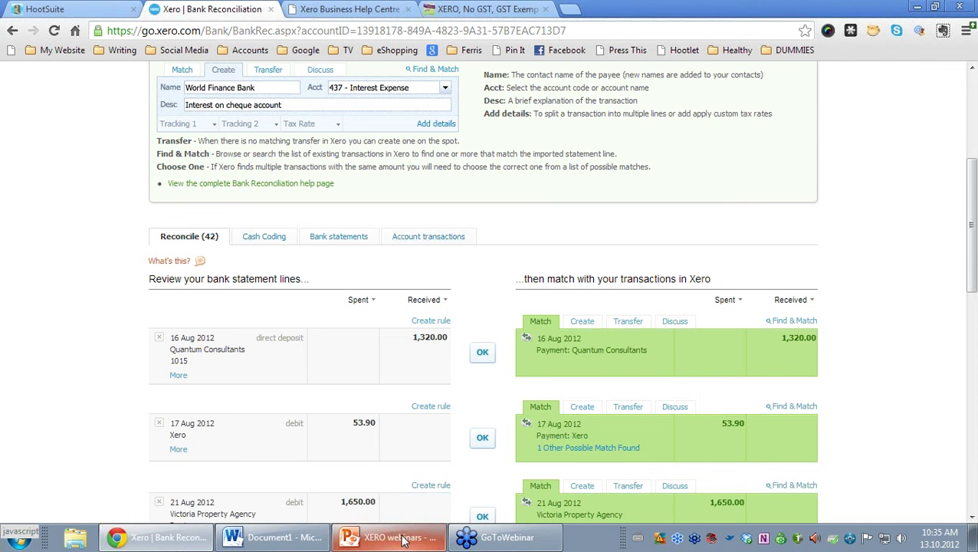
left_click(429, 534)
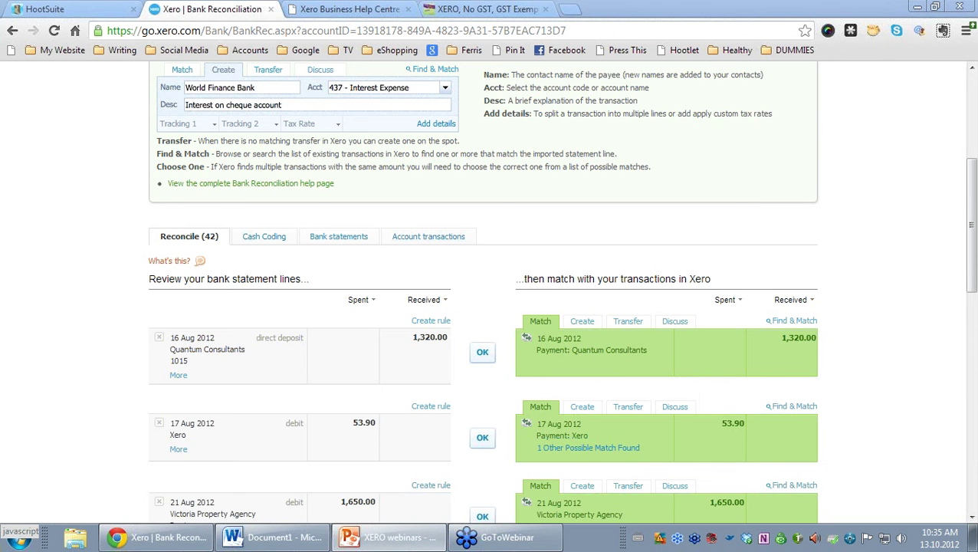